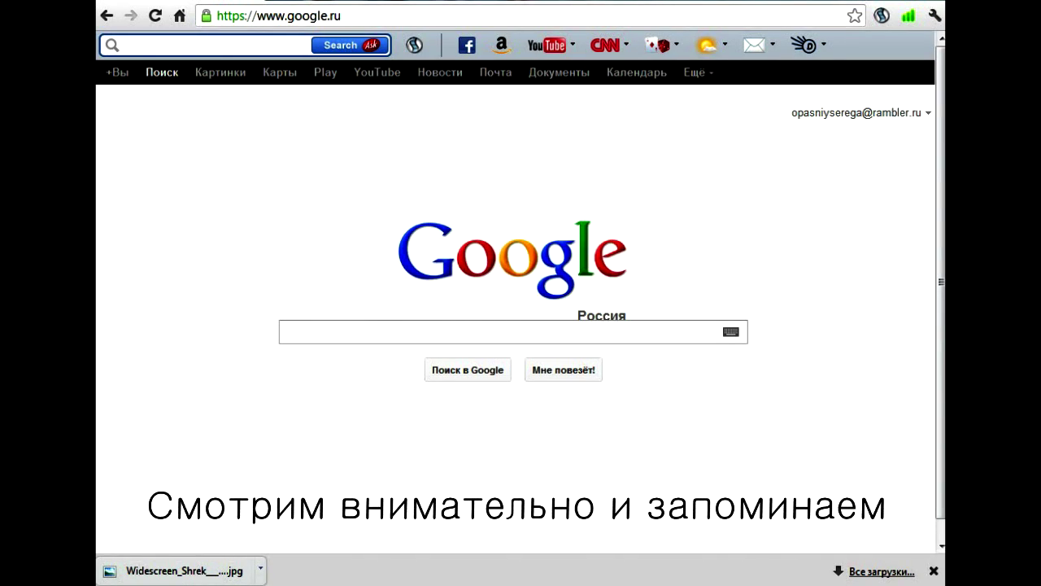
- Search Google for 'shreck' and open the Shrek-and-friends wallpaper image preview
click(288, 332)
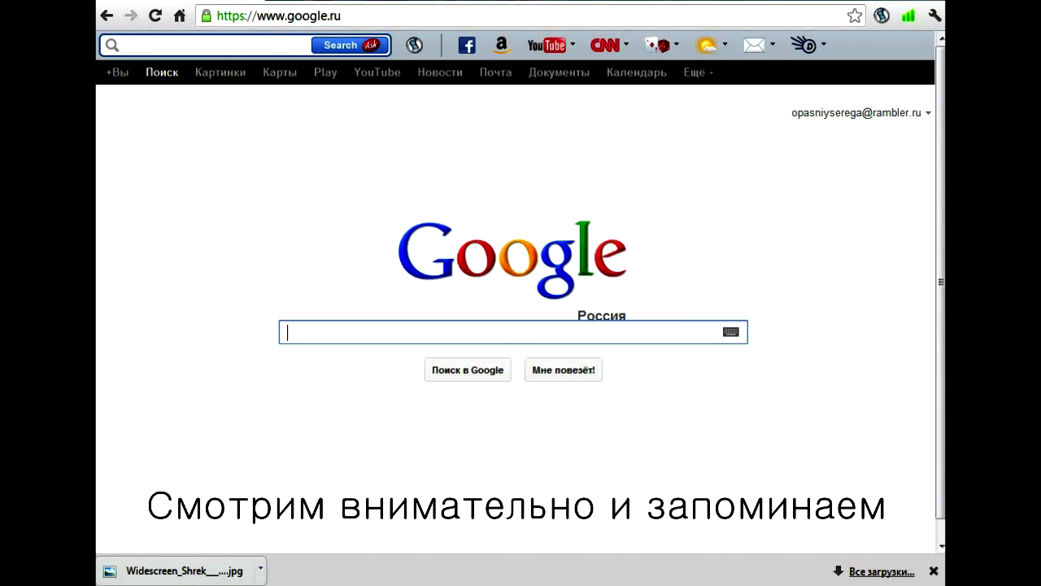
text(sh)
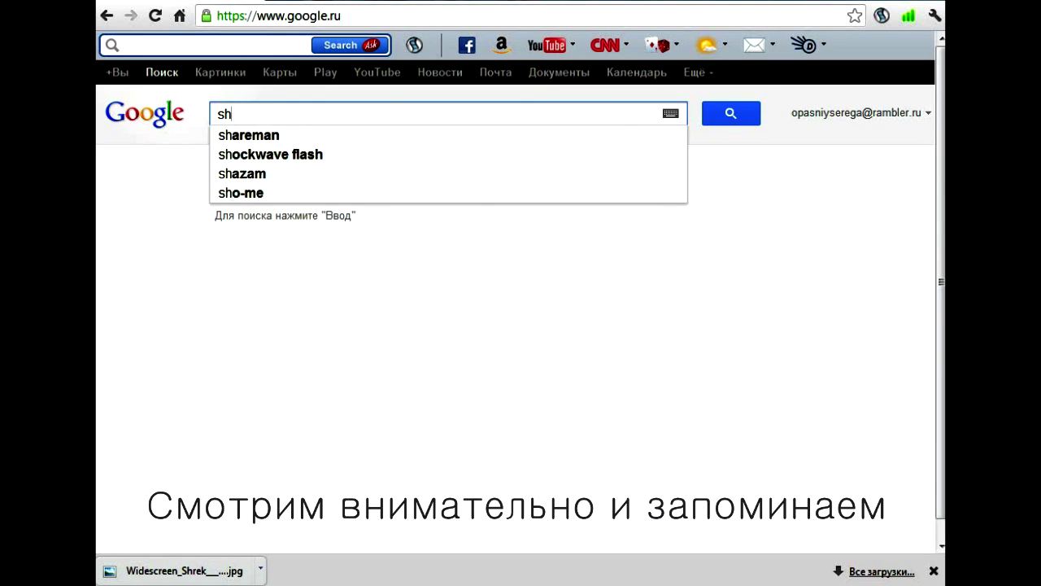
text(reck)
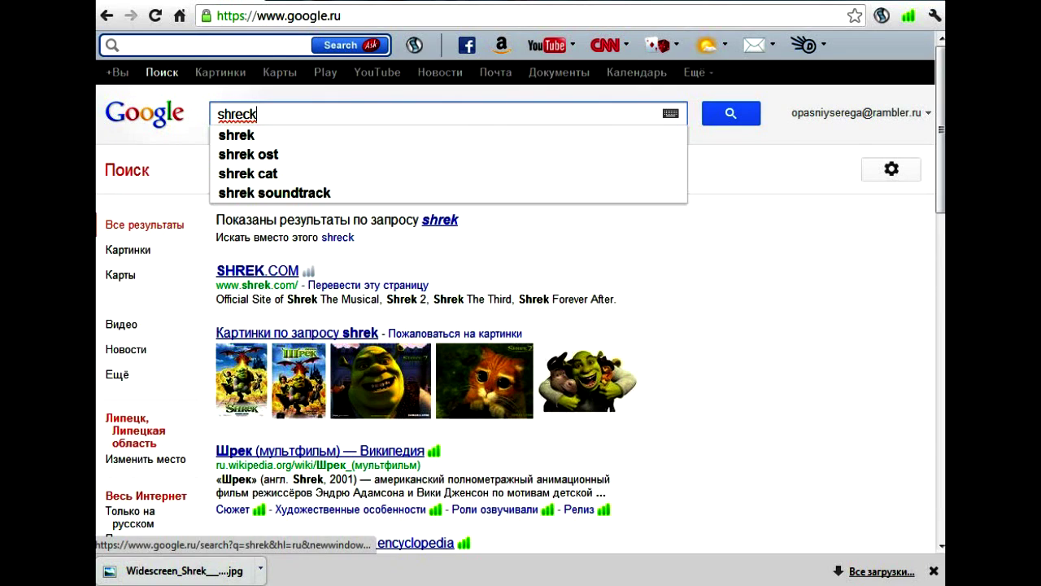
mouse_move(588, 380)
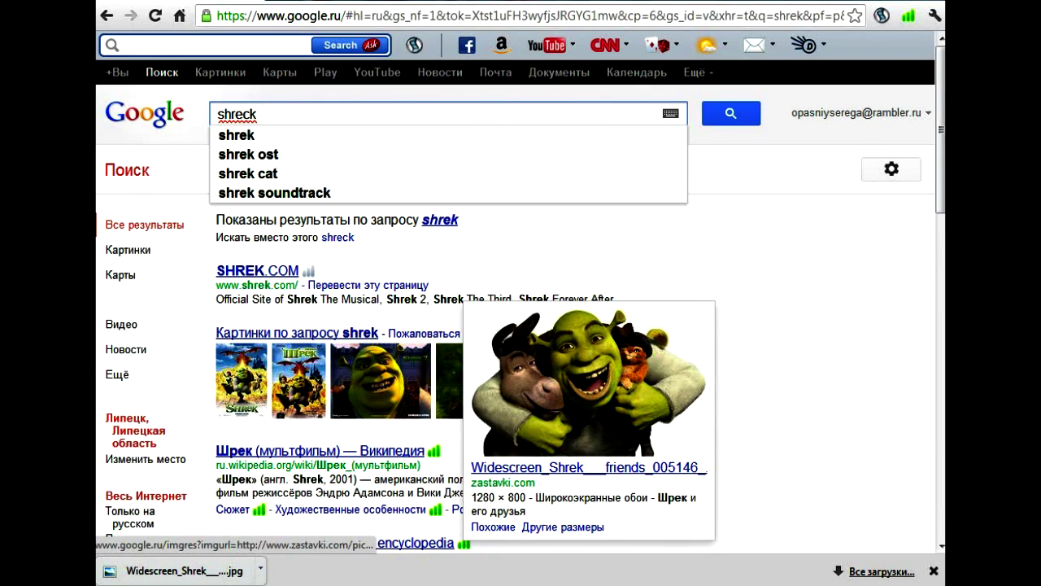
click(587, 380)
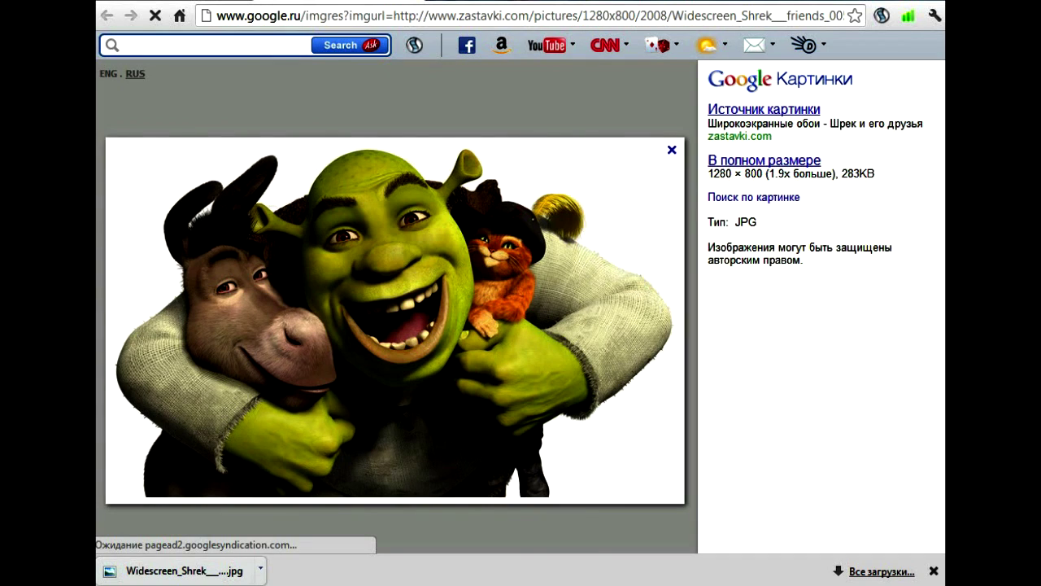
- Save the Shrek wallpaper to the Desktop as a JPG, appending 'ла' to its file name
right_click(332, 338)
click(390, 346)
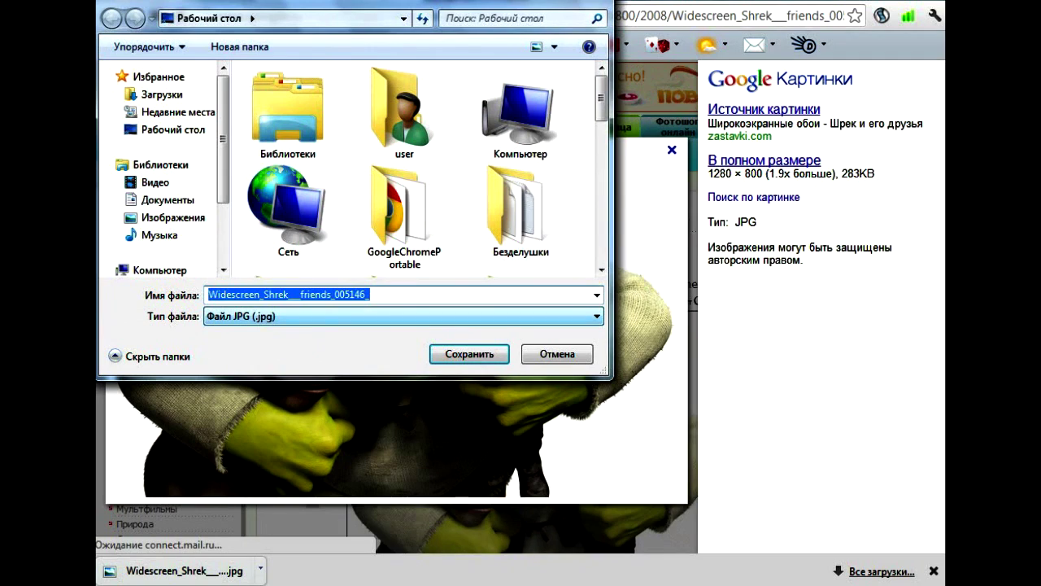
key(End)
text(ла)
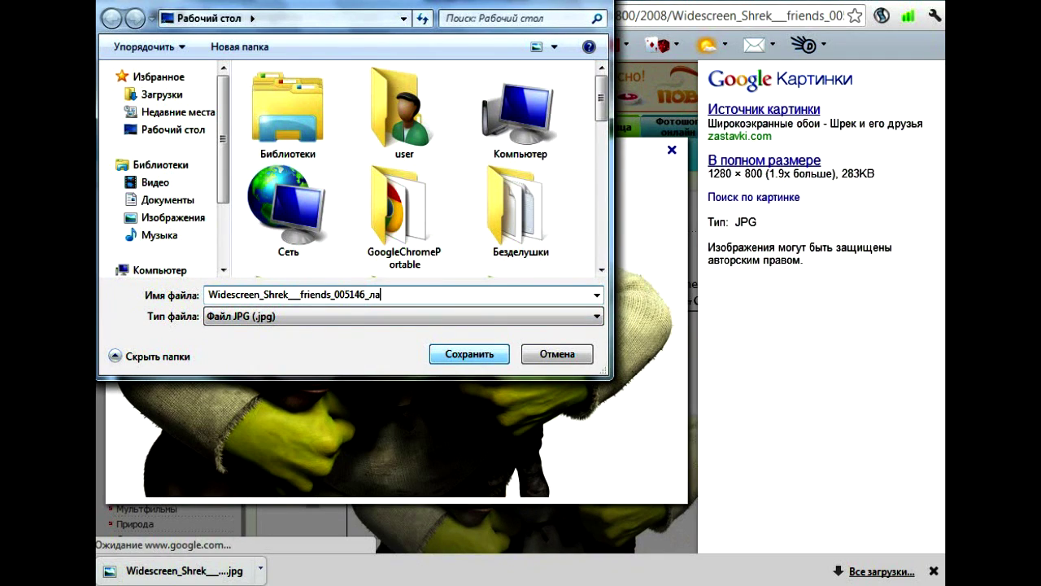
key(Return)
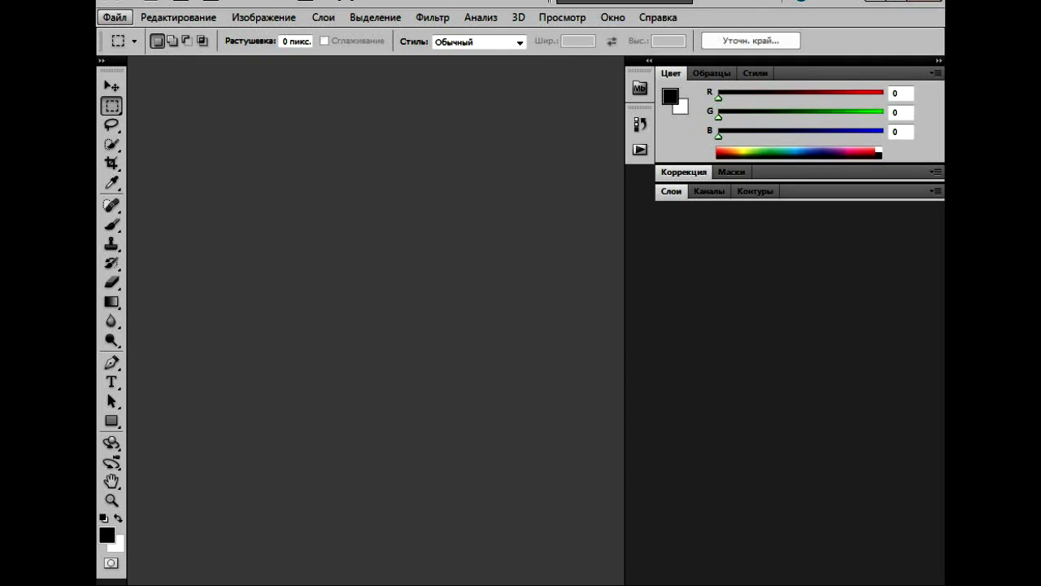
- Create a new white RGB document 30000 × 17000 pixels
click(113, 17)
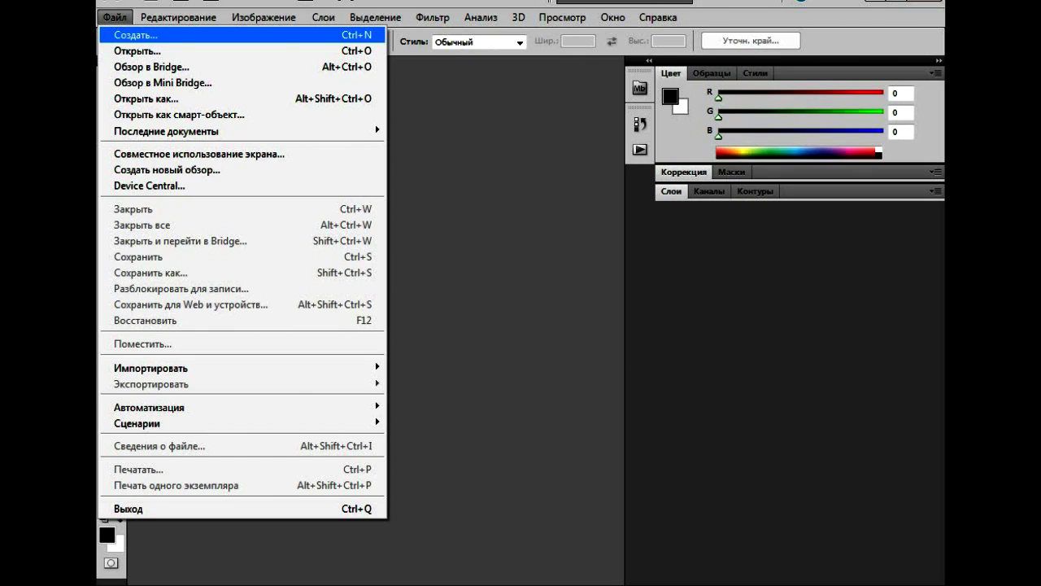
key(Return)
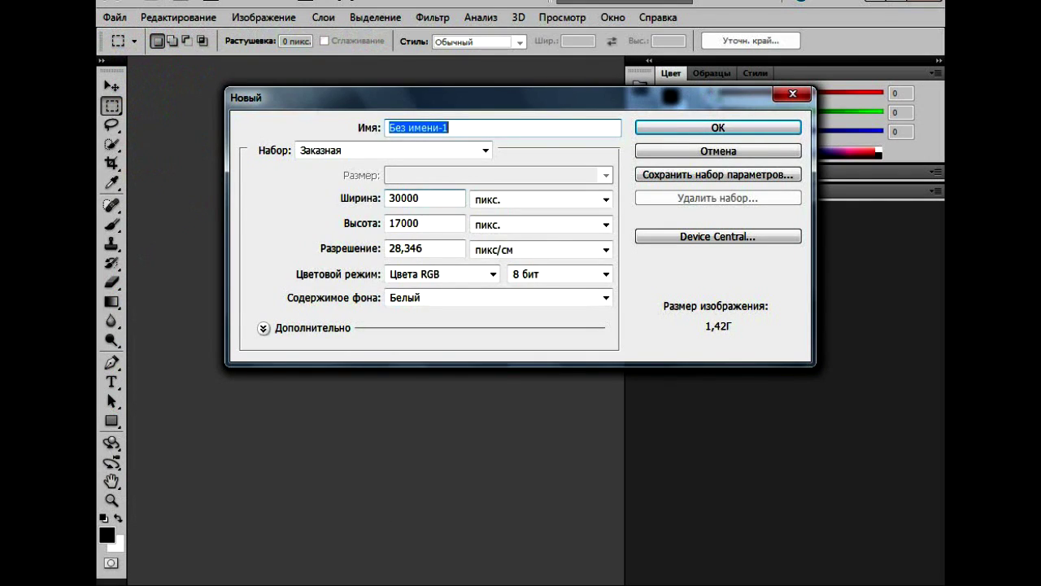
drag(425, 197, 389, 198)
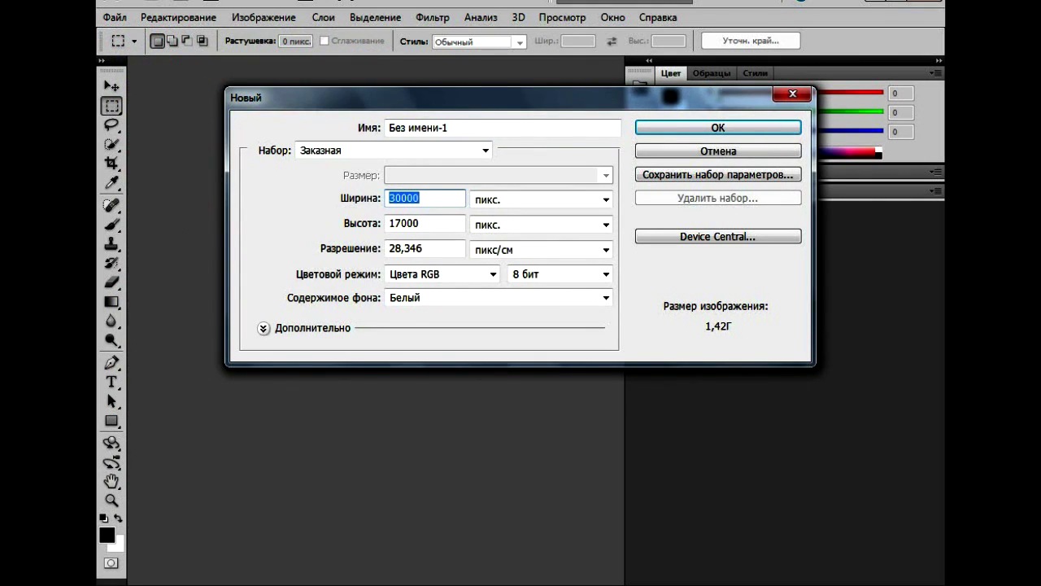
drag(425, 222, 389, 223)
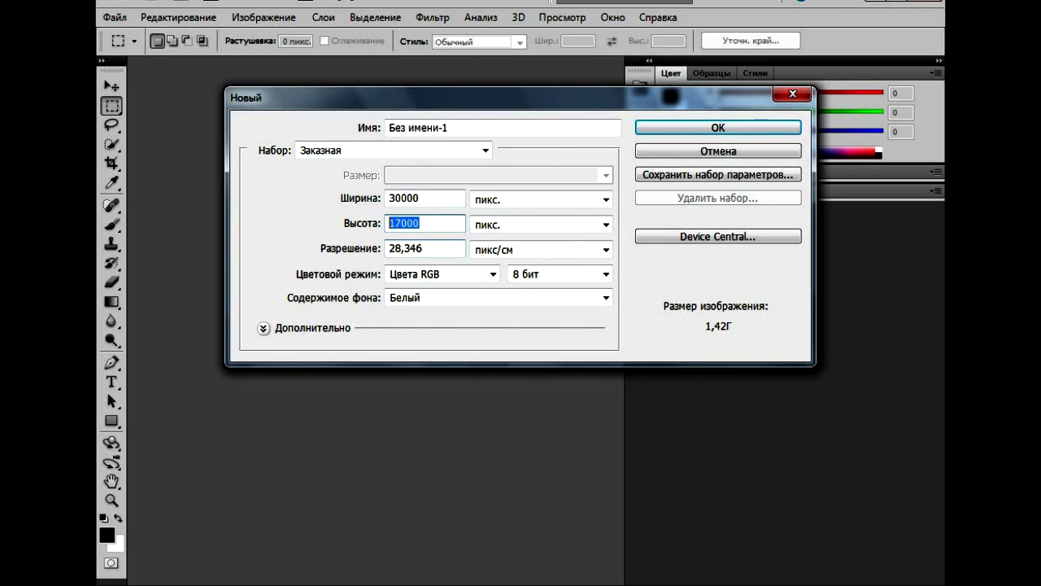
click(420, 223)
key(Return)
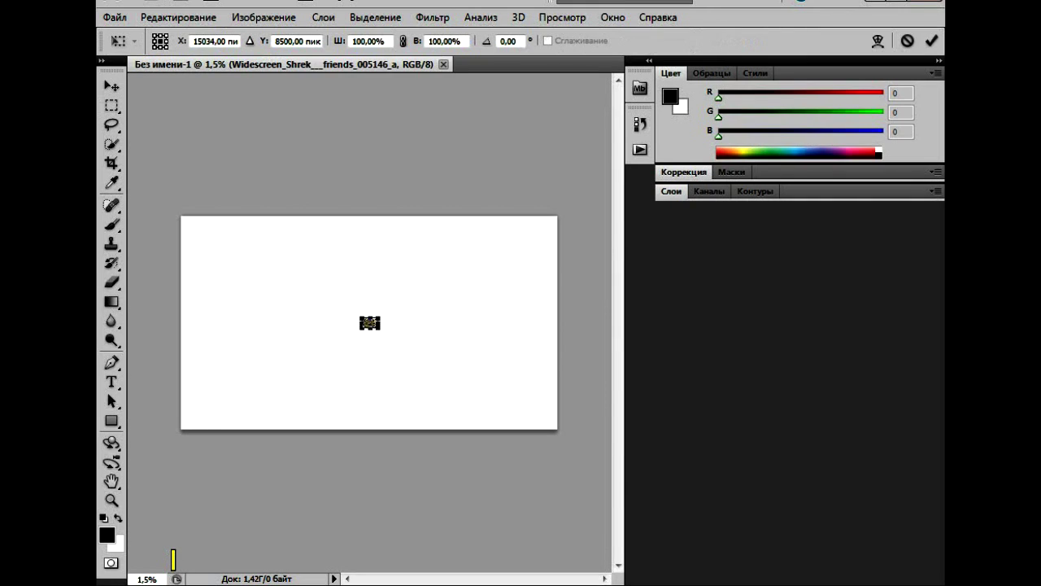
- Enlarge the placed Shrek image to fill the card's left side and commit it
drag(359, 316, 239, 257)
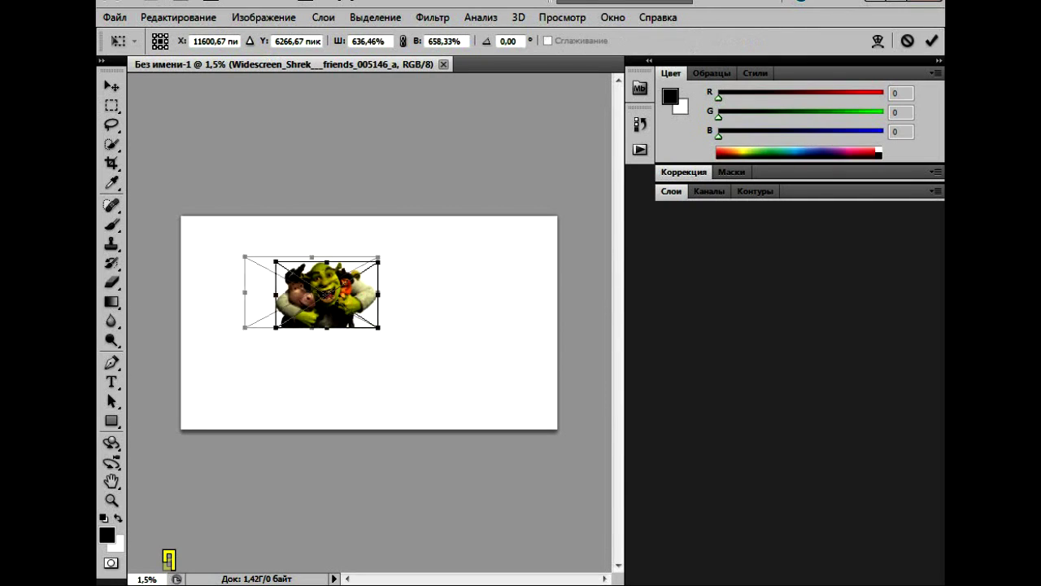
drag(238, 328, 236, 362)
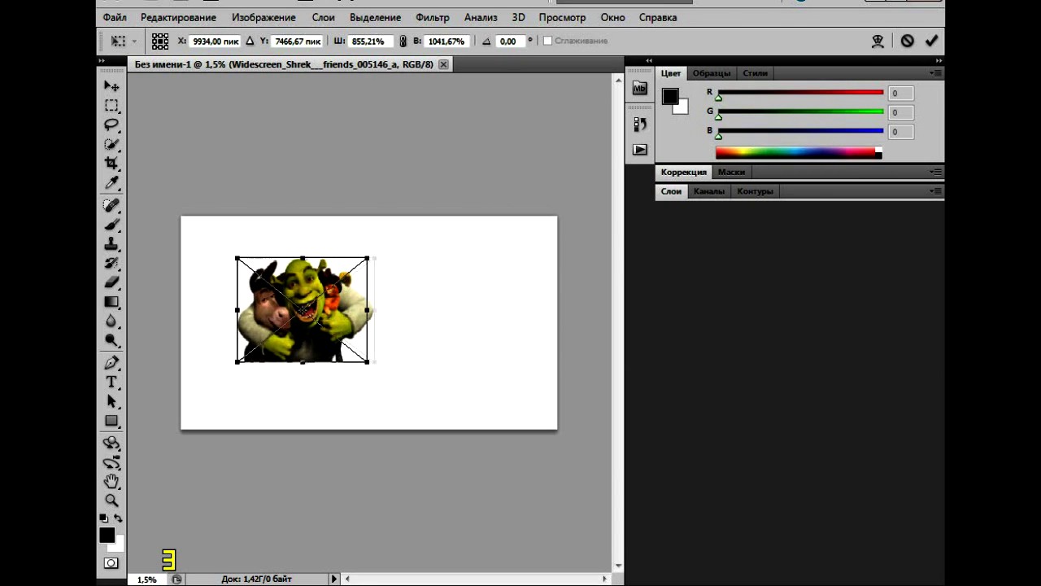
key(ctrl+z)
mouse_move(307, 362)
mouse_down()
mouse_move(307, 389)
mouse_move(264, 369)
mouse_up()
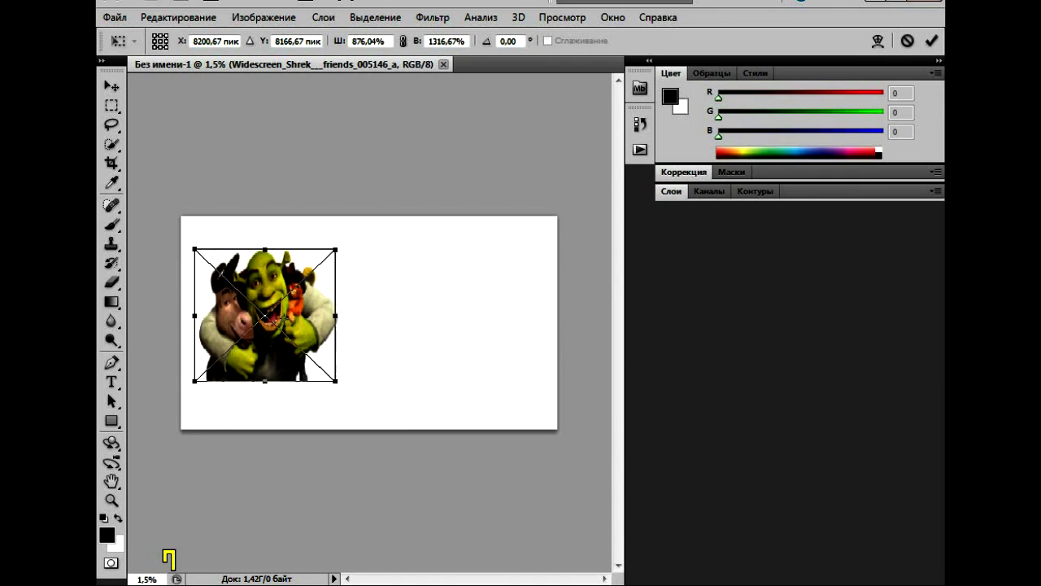
key(v)
key(Return)
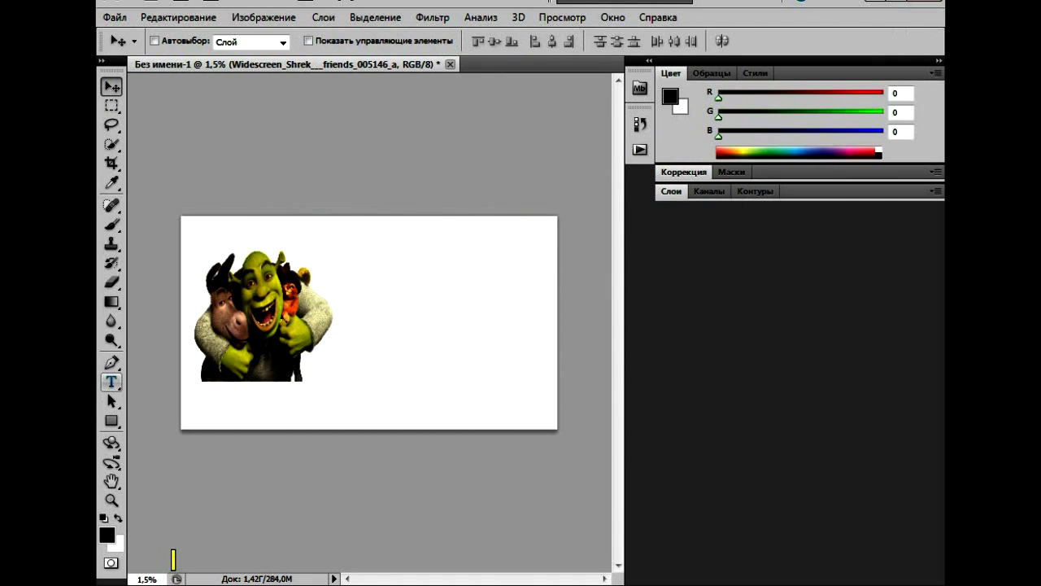
click(112, 382)
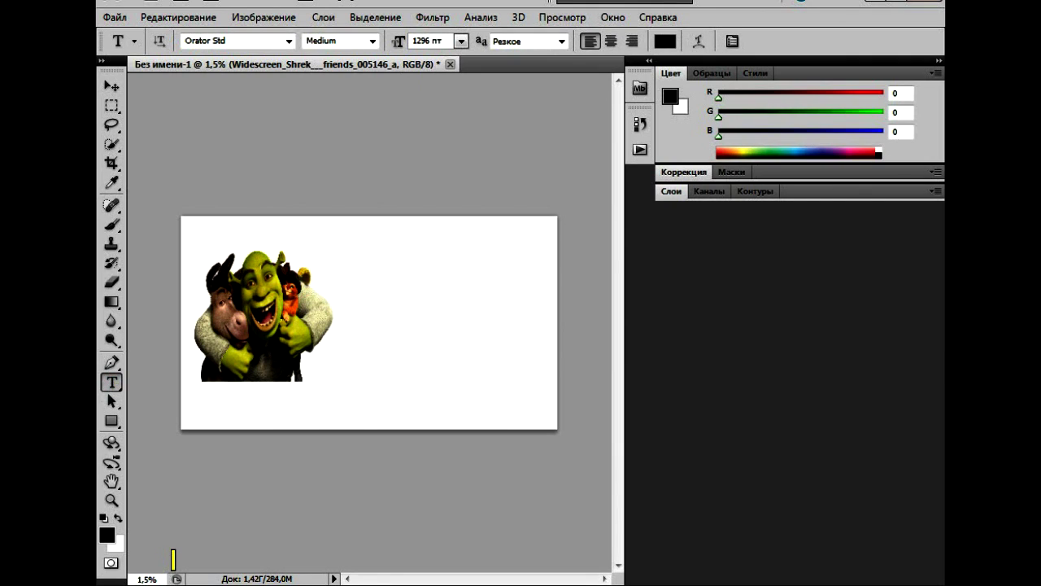
- Add an 'IIrezedent' title text layer in Minion Pro to the right of the picture
drag(347, 288, 530, 330)
text(ШШкуяувуте)
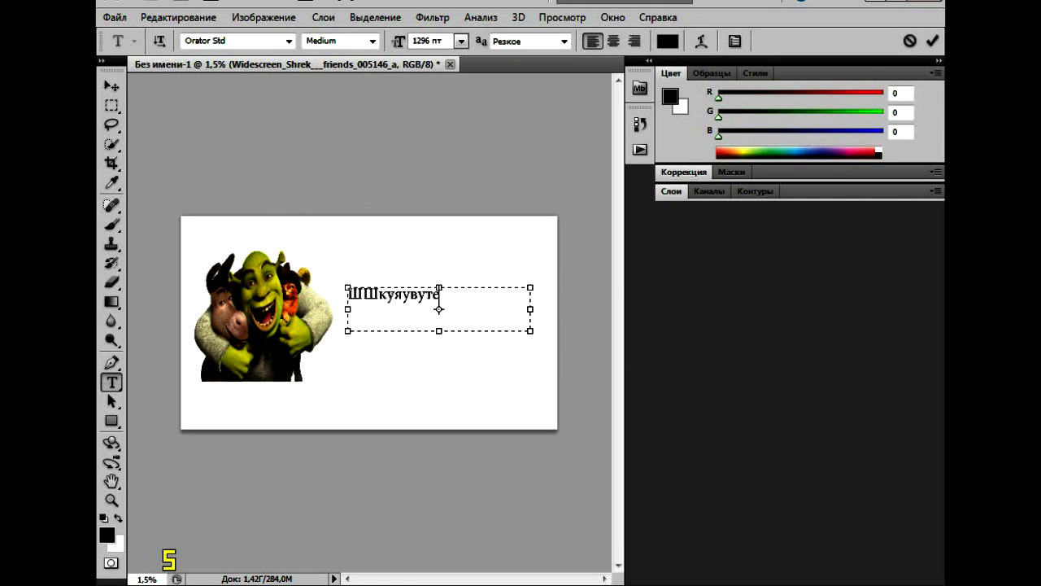
key(ctrl+a)
key(Left)
key(Right)
key(Right)
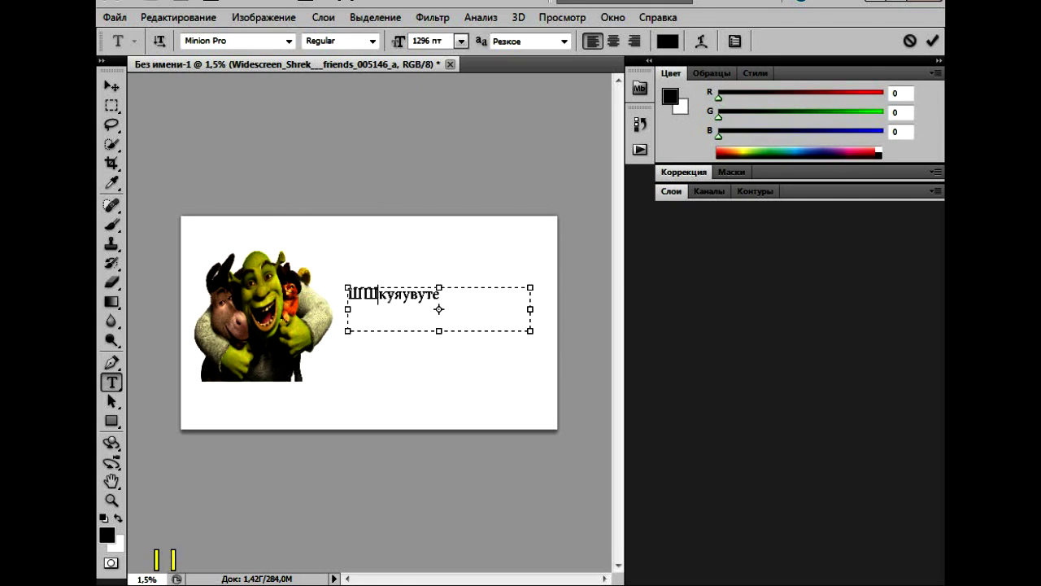
key(shift+Pause)
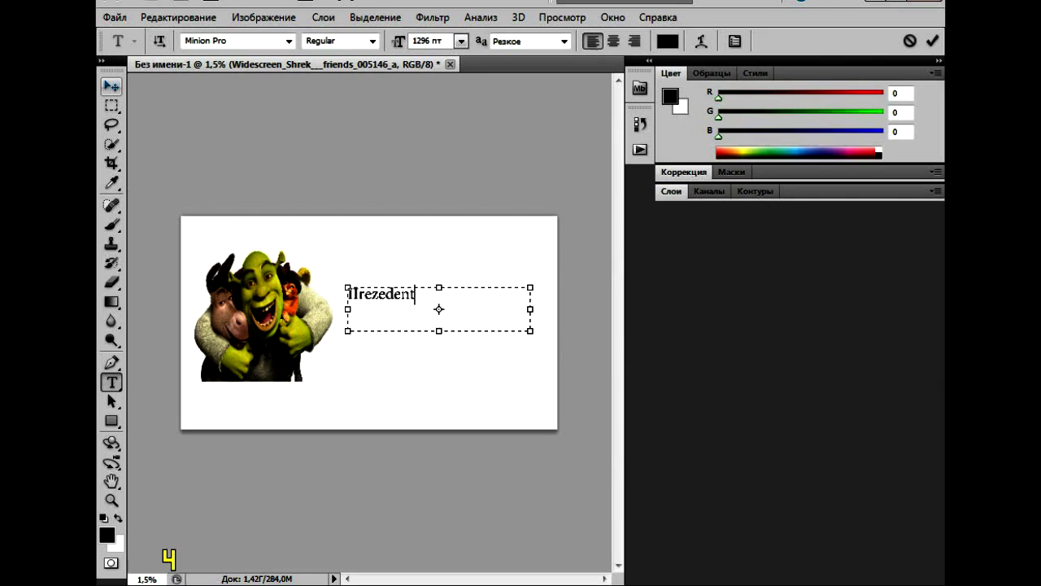
key(ctrl+Return)
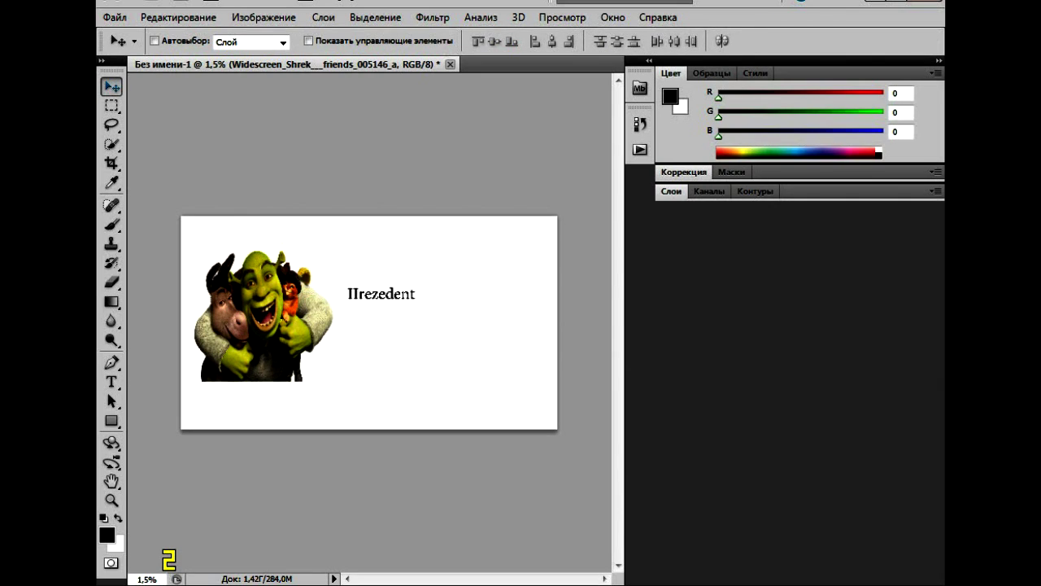
- Move the IIrezedent title slightly right and down on the card
mouse_move(321, 584)
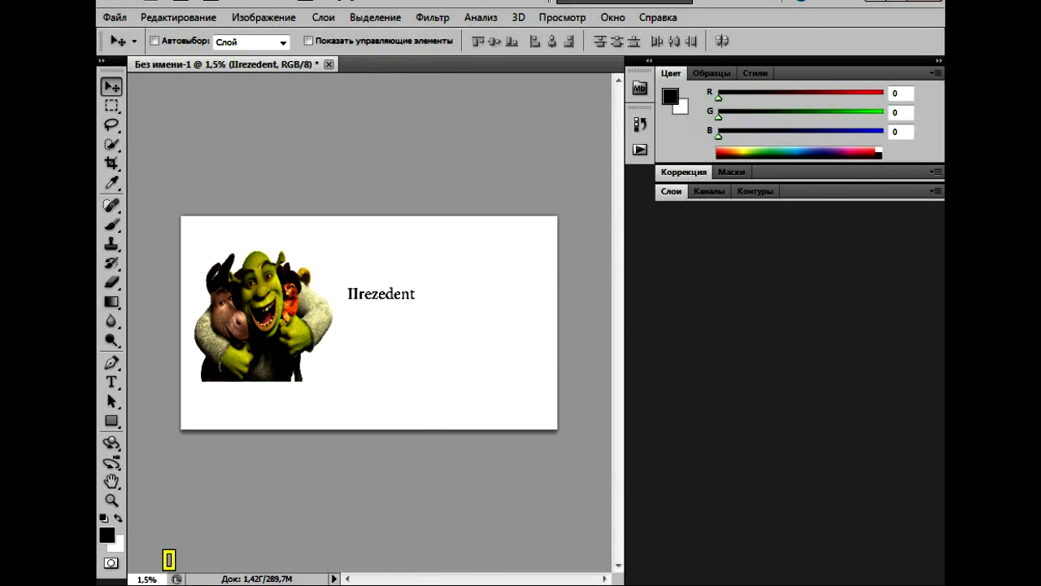
drag(380, 294, 415, 301)
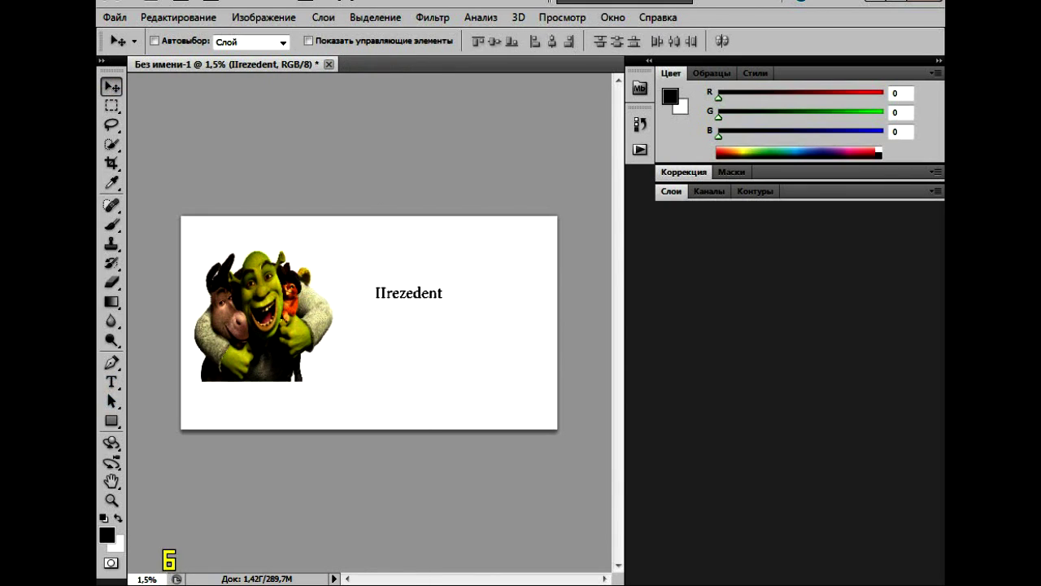
click(111, 381)
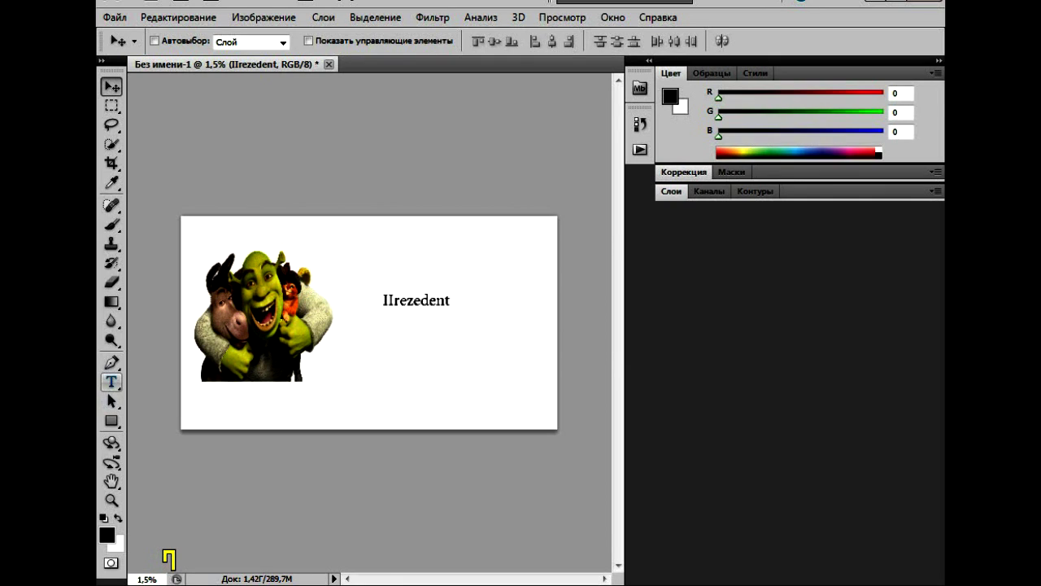
- Add a 'youtube.com/IIrezedent' text layer beneath the channel name
drag(342, 326, 508, 369)
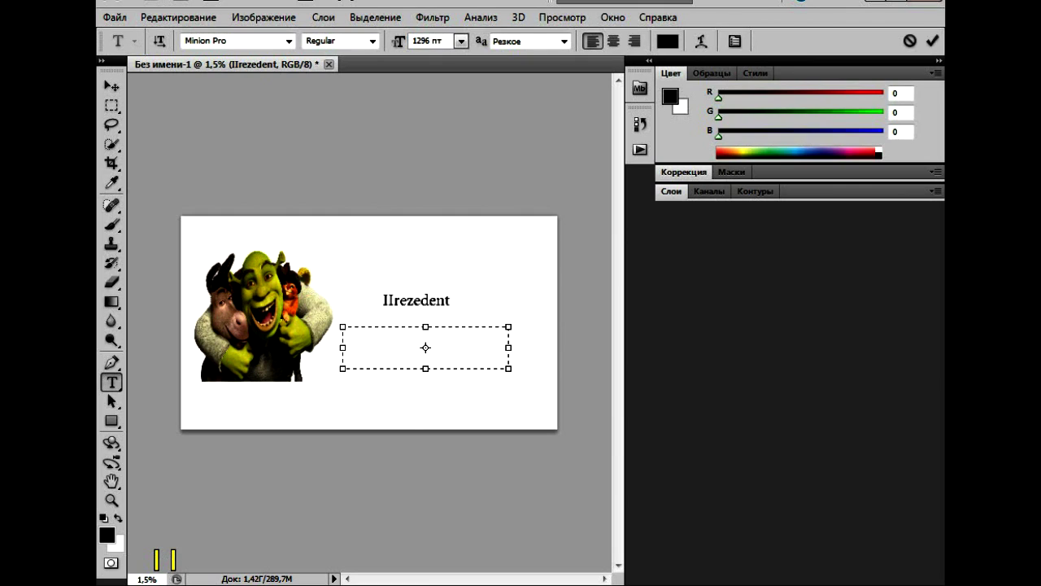
text(youtube.com/IIrezedent)
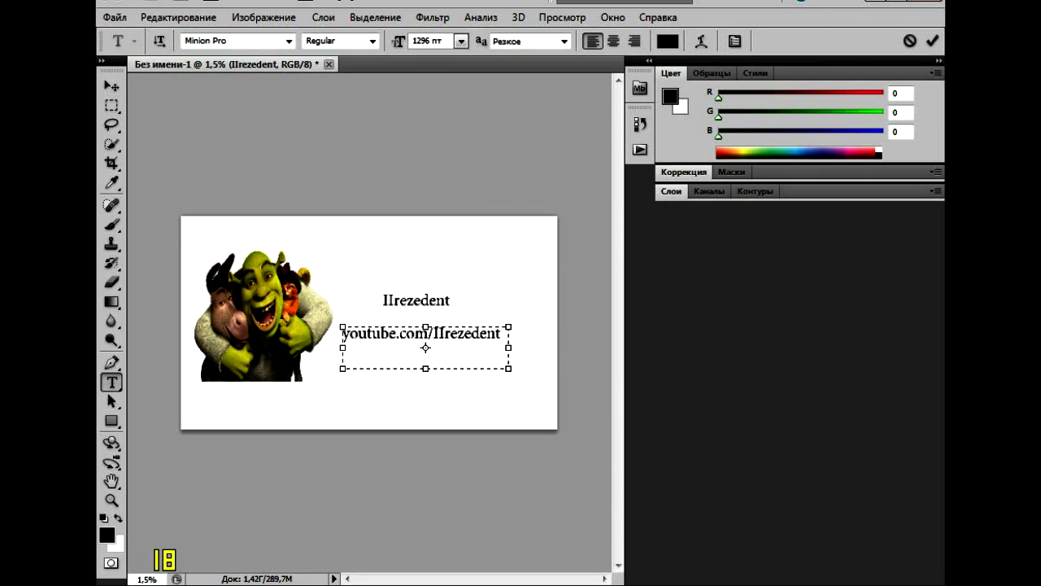
key(ctrl+Return)
key(v)
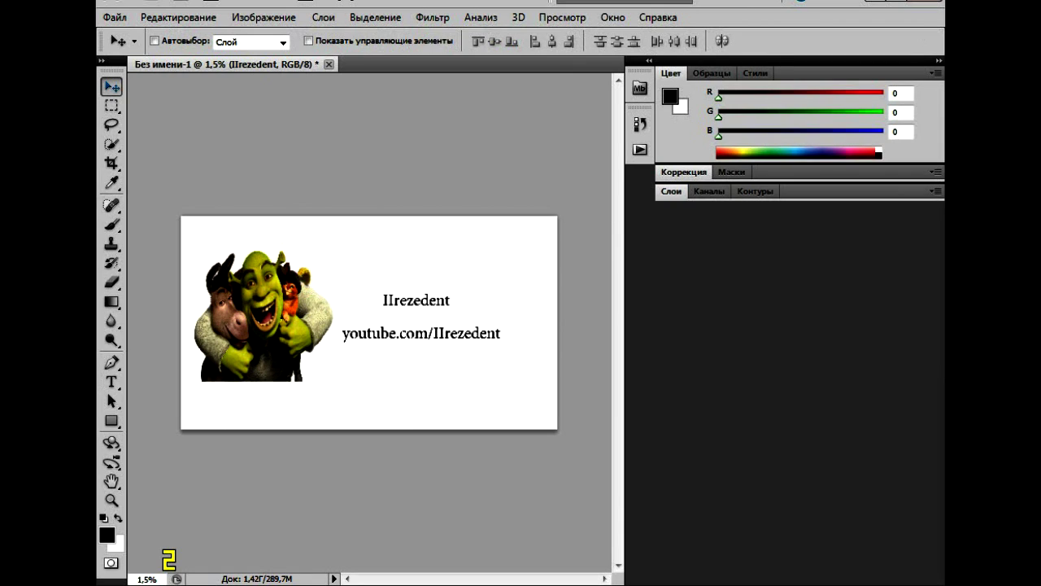
- Make the youtube.com/IIrezedent layer active and bring up the Файл menu
key(alt+bracketright)
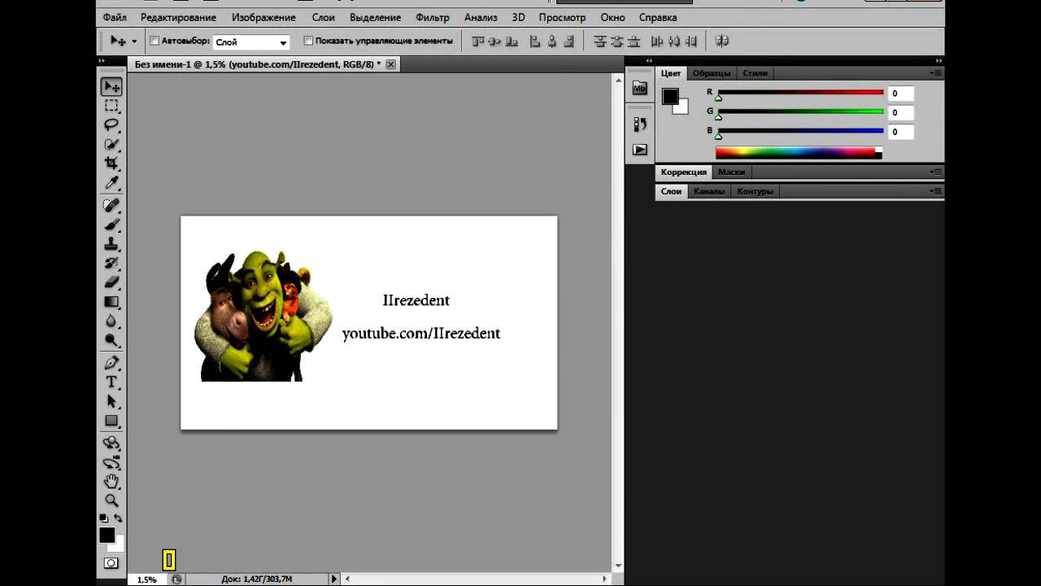
key(alt)
key(alt)
key(alt+f)
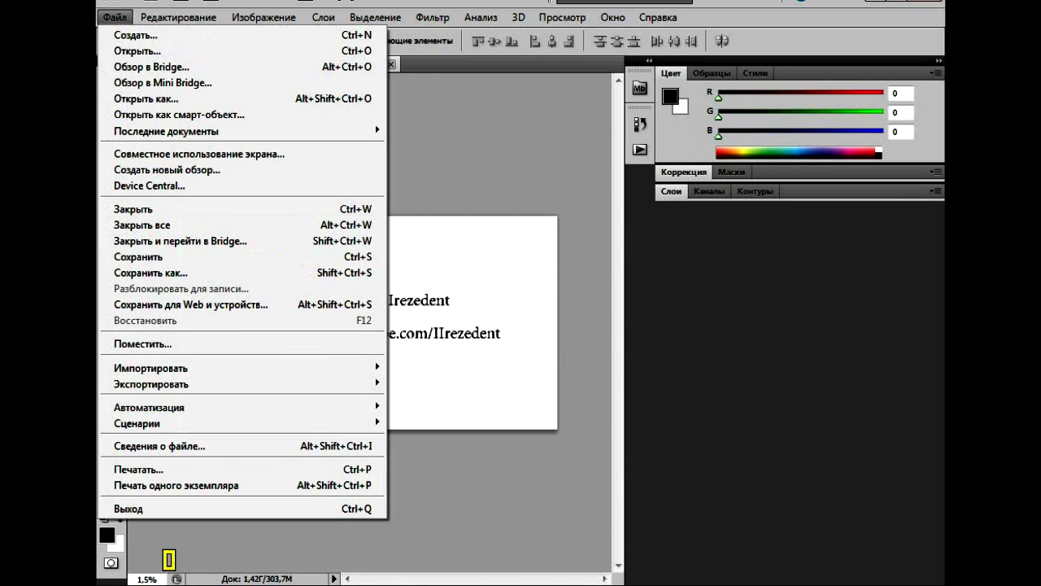
- Save the card to the Desktop as a JPEG named tutorial.jpg
key(Down)
key(Down)
key(Down)
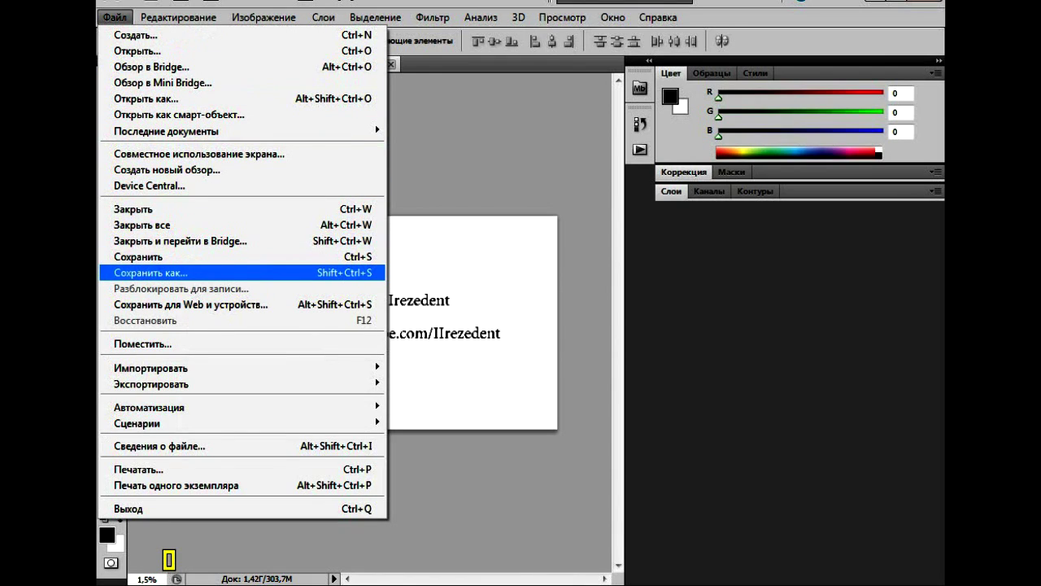
key(Return)
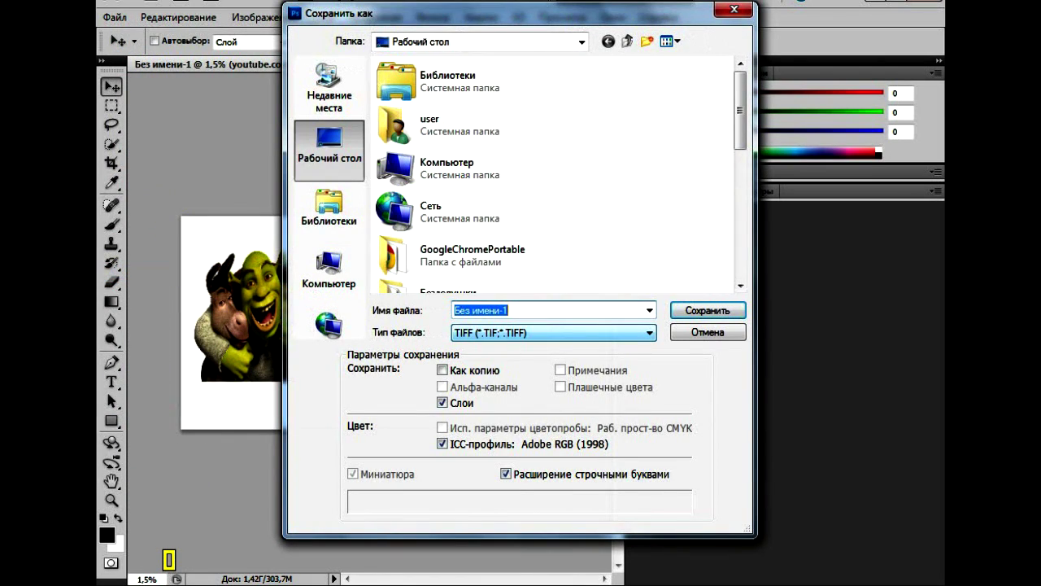
key(Tab)
key(alt+Down)
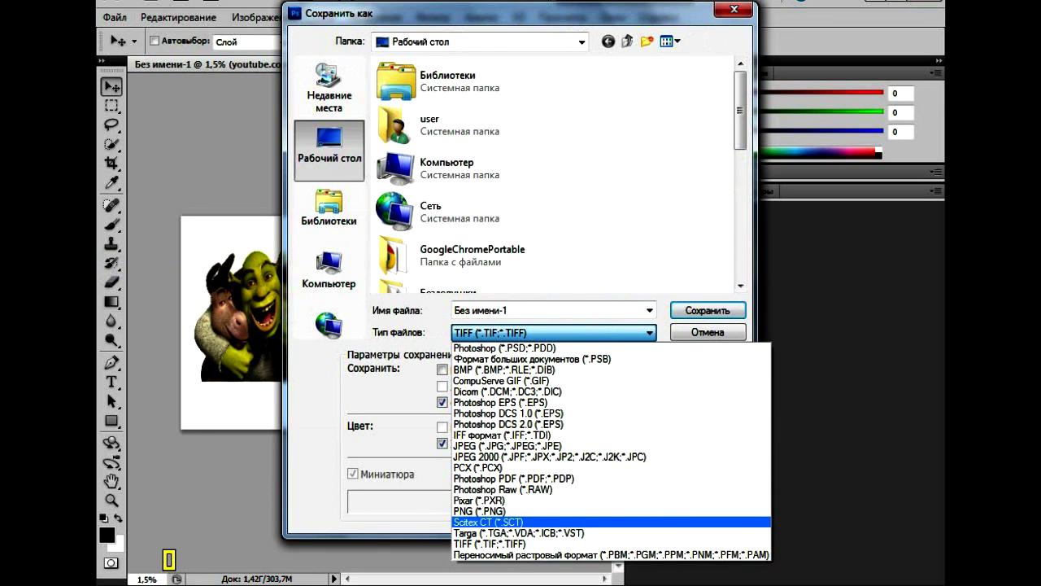
key(Up)
key(Up)
key(Up)
key(Up)
key(Up)
key(Up)
key(Up)
key(Up)
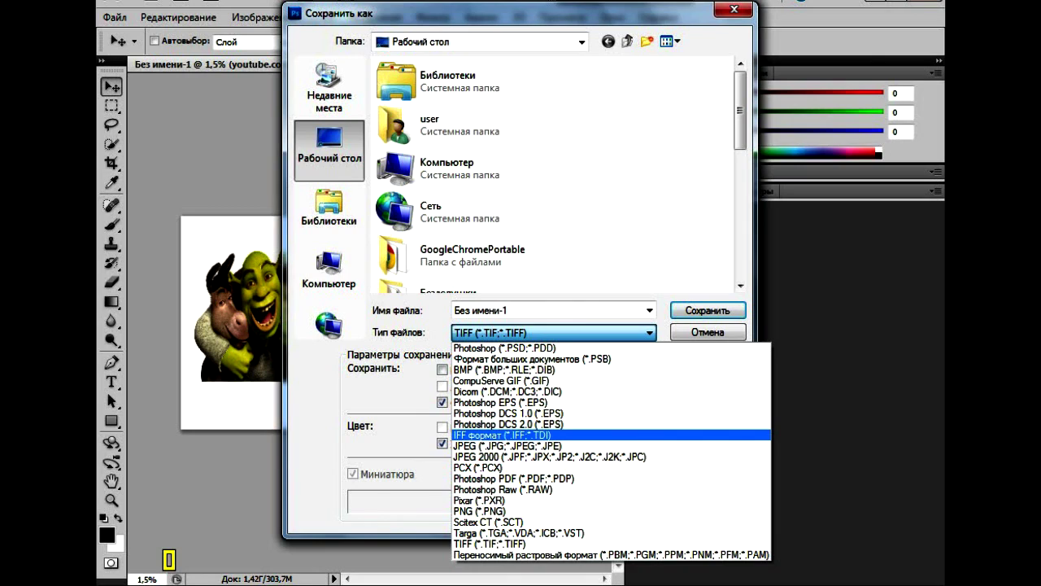
key(Down)
key(Return)
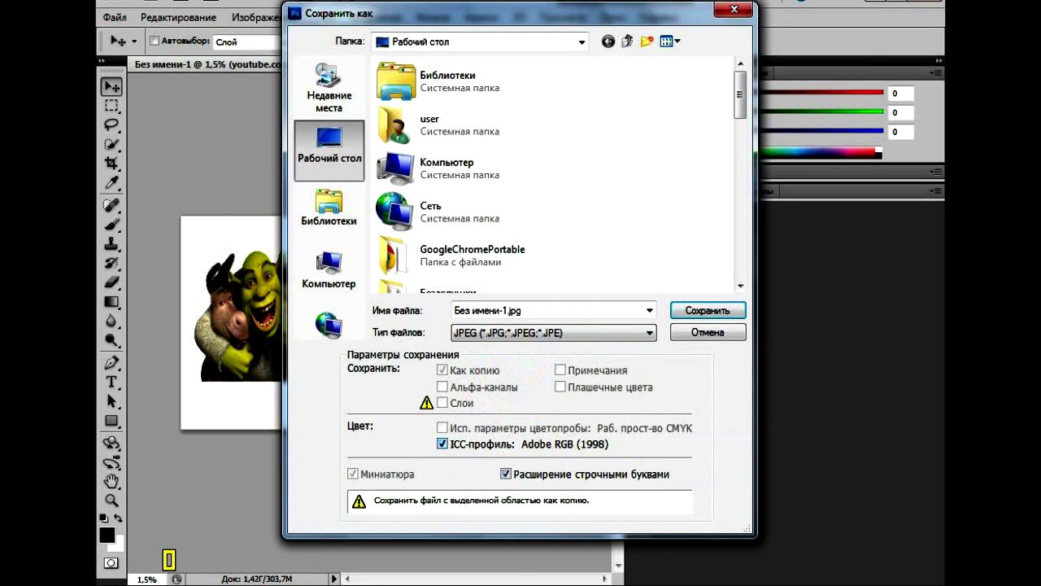
click(508, 310)
key(shift+Home)
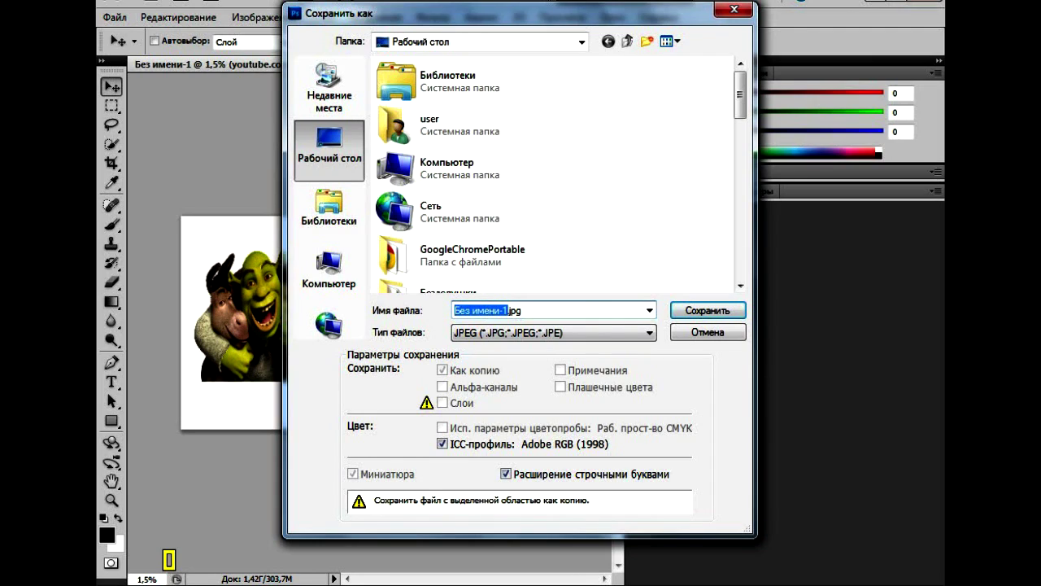
text(tutorial)
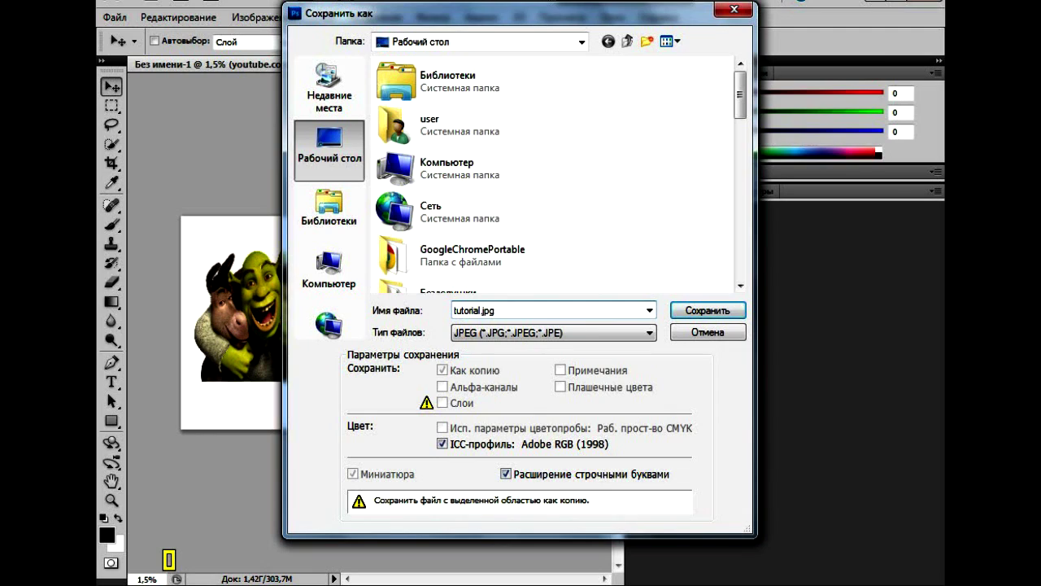
key(Return)
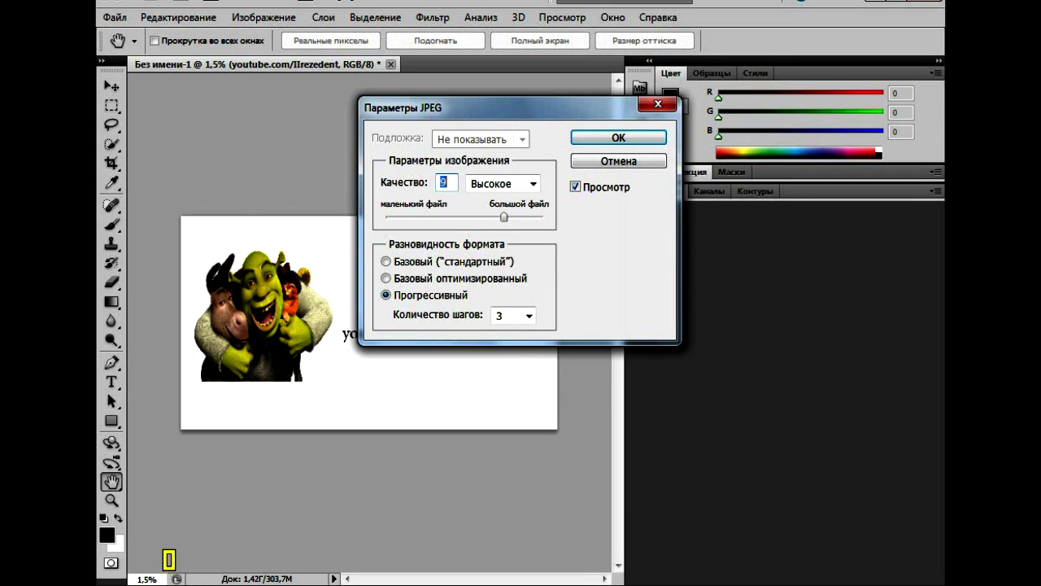
- Set the JPEG options to Среднее quality 5 and Базовый (стандартный) format, then confirm
click(533, 183)
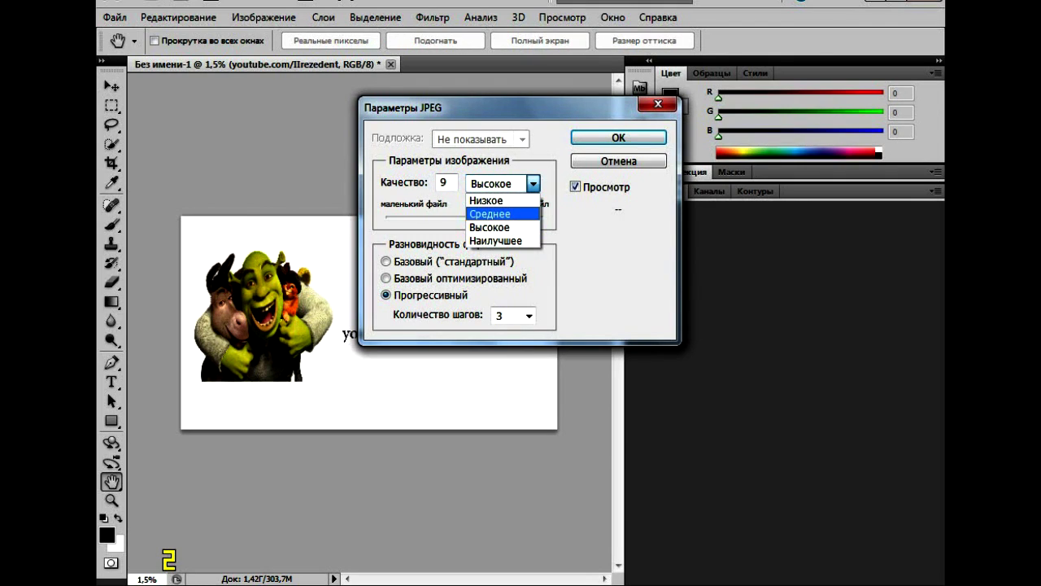
click(490, 213)
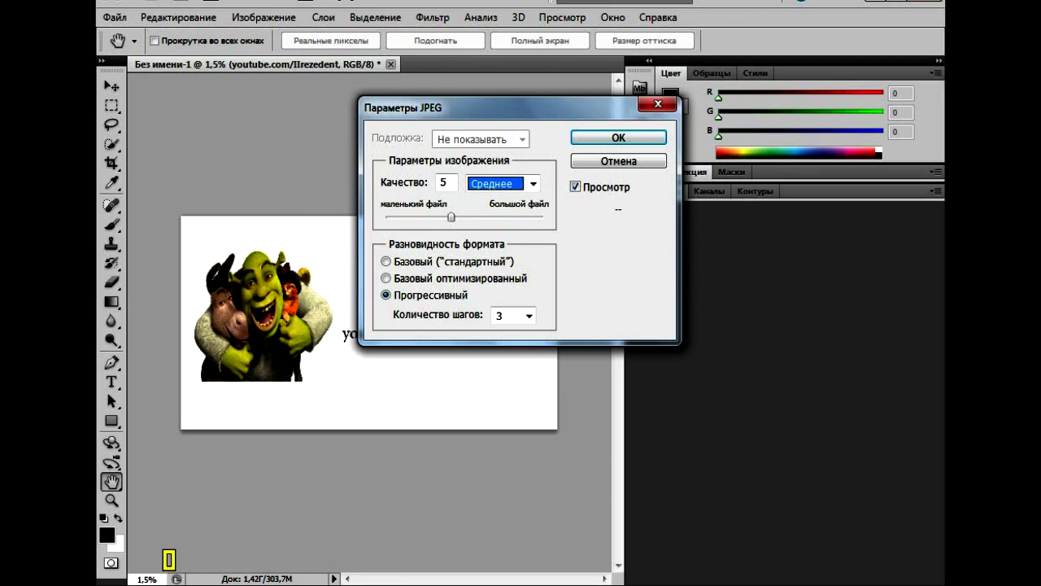
click(385, 261)
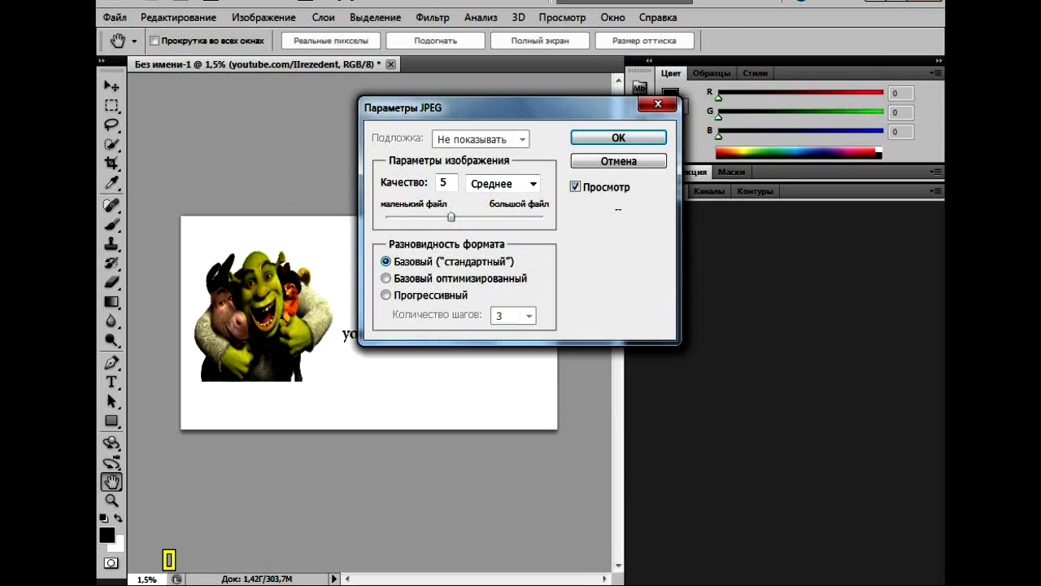
key(Return)
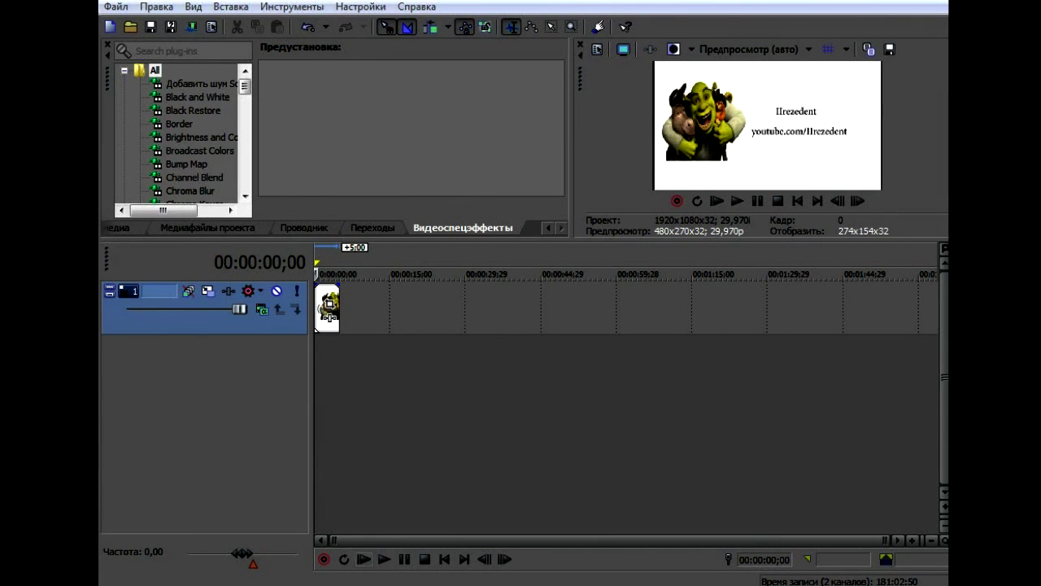
- Play back the card clip, then show the presets of the Bump Map video effect
click(384, 559)
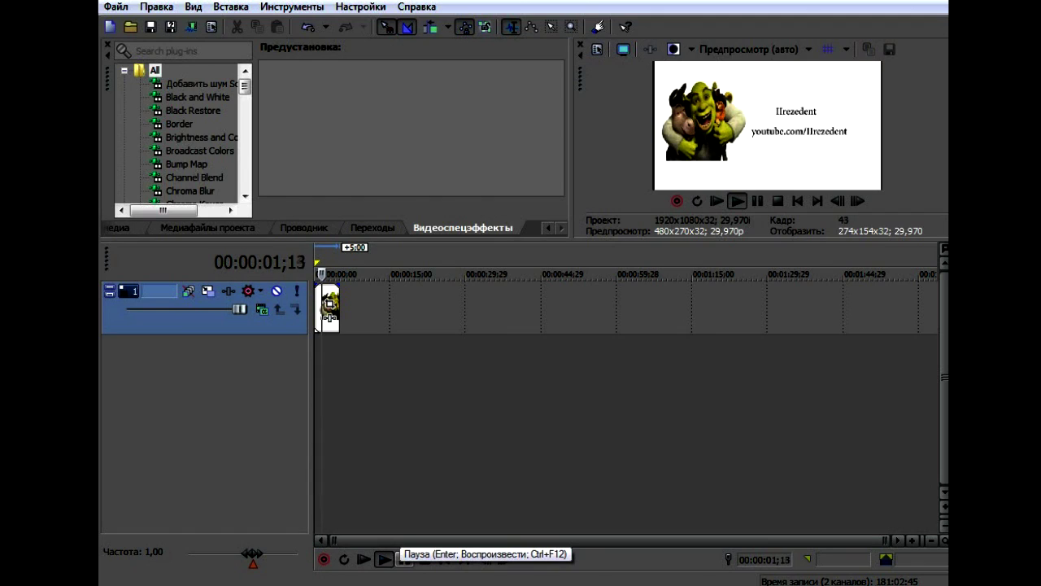
key(space)
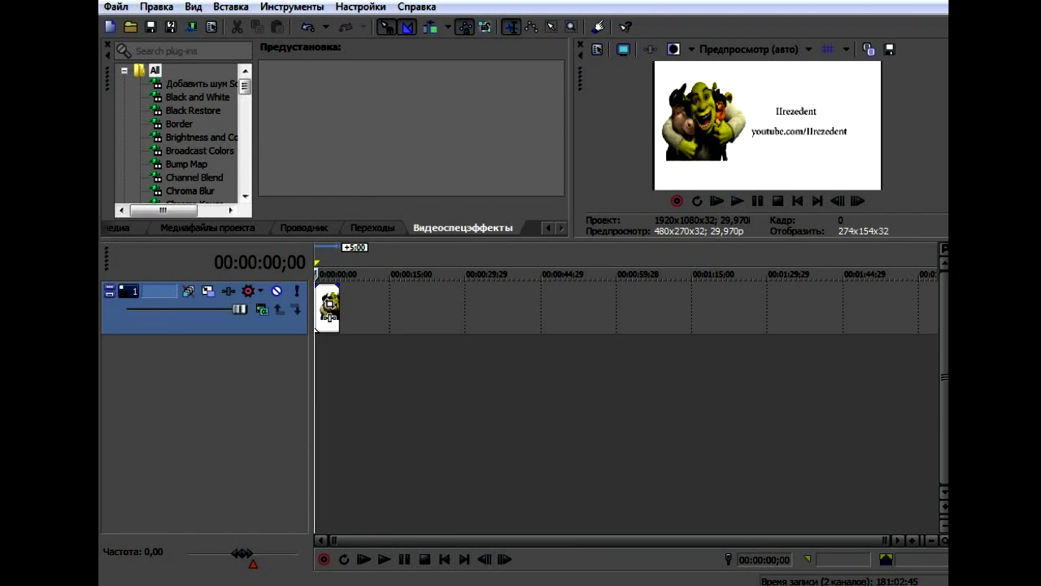
drag(244, 85, 244, 89)
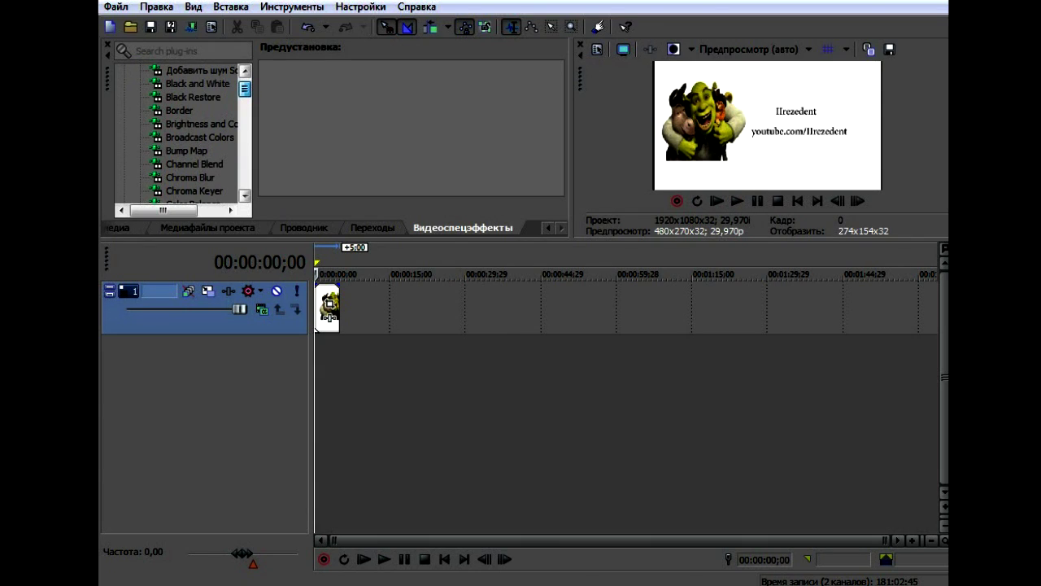
click(186, 150)
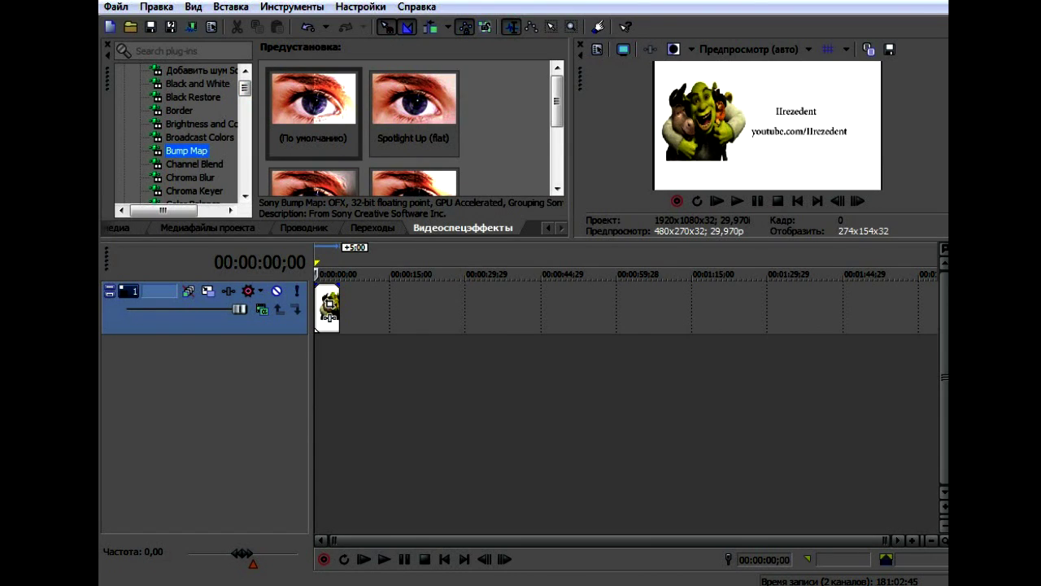
- Apply the Spotlight Up (flat) Bump Map preset to the card clip with intensity 0,295
click(414, 110)
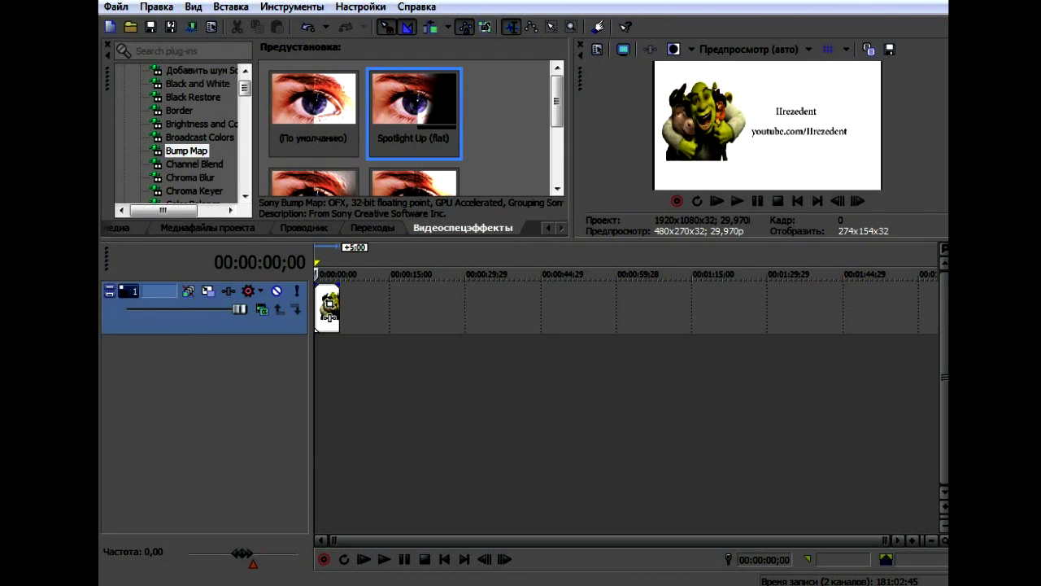
drag(414, 110, 327, 307)
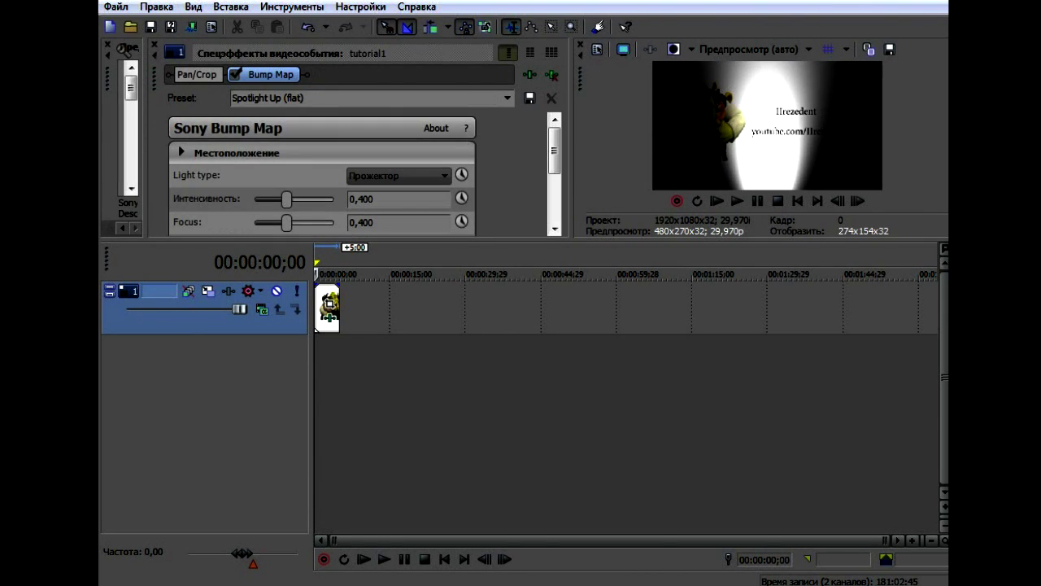
drag(287, 198, 296, 198)
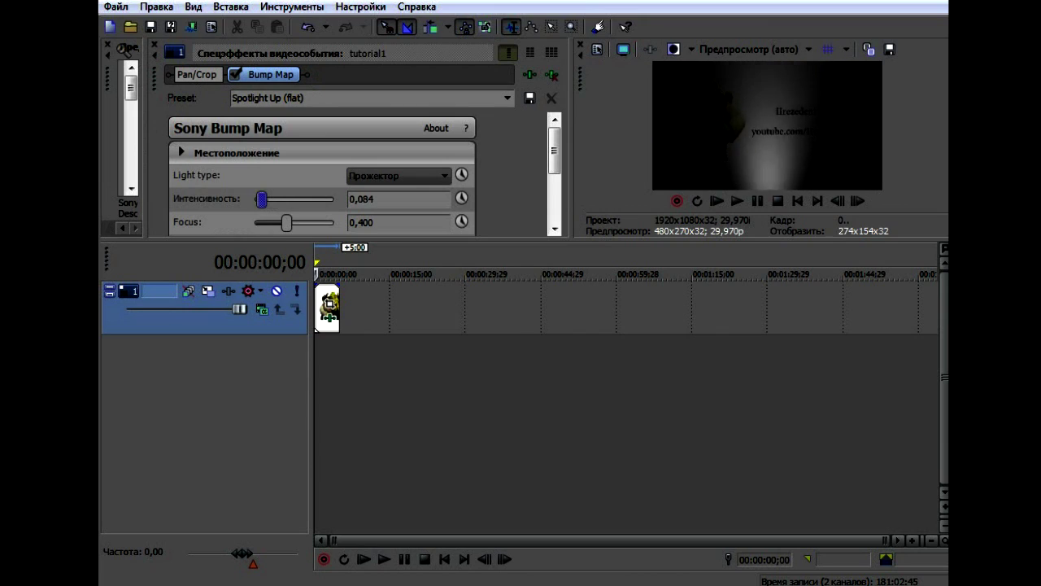
mouse_move(296, 199)
mouse_down()
mouse_move(275, 199)
mouse_move(335, 222)
mouse_up()
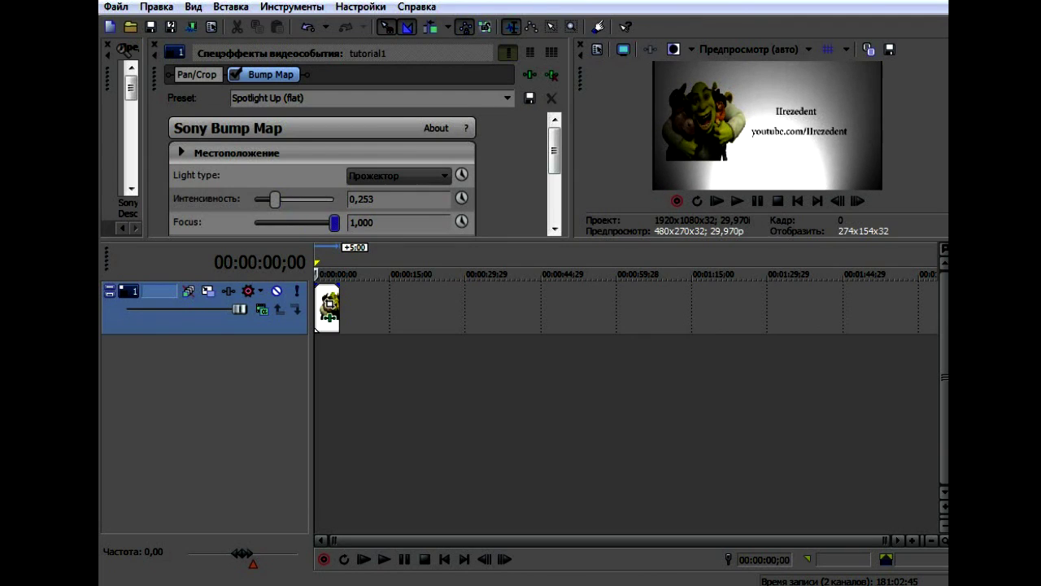
drag(275, 199, 277, 198)
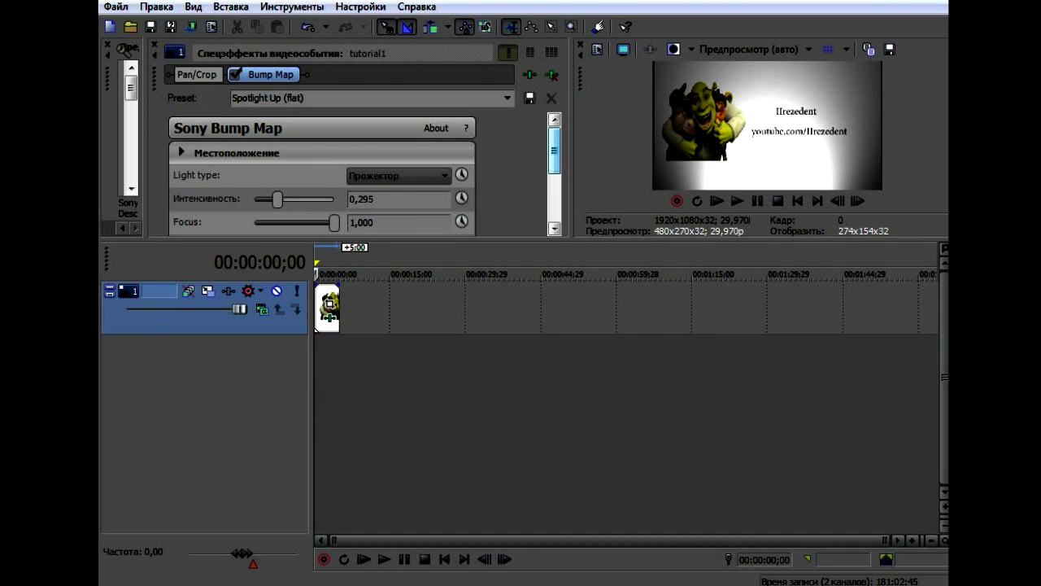
- Set the Bump Map atmosphere to 0,168 and shininess to 0,126, then close Event FX
scroll(324, 174, down, 2)
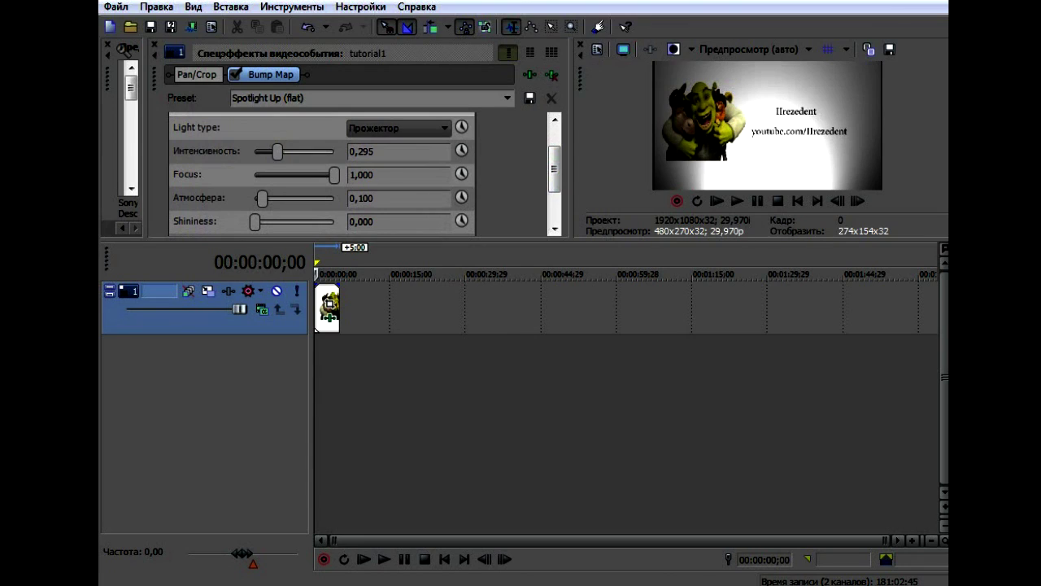
drag(262, 198, 269, 198)
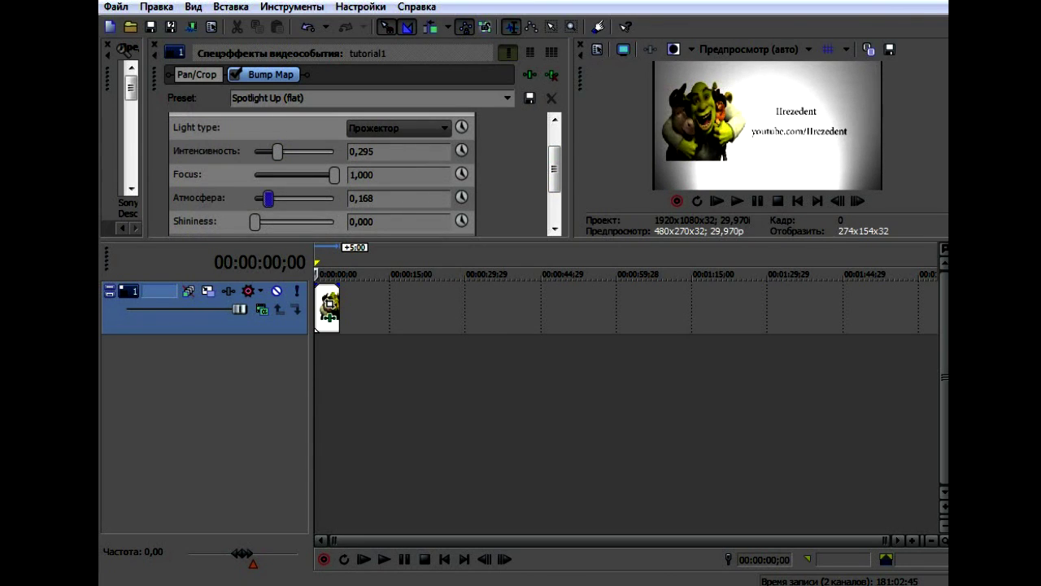
scroll(322, 173, down, 2)
mouse_move(254, 198)
mouse_down()
mouse_move(281, 198)
mouse_move(262, 198)
mouse_move(262, 174)
mouse_move(294, 174)
mouse_move(264, 174)
mouse_up()
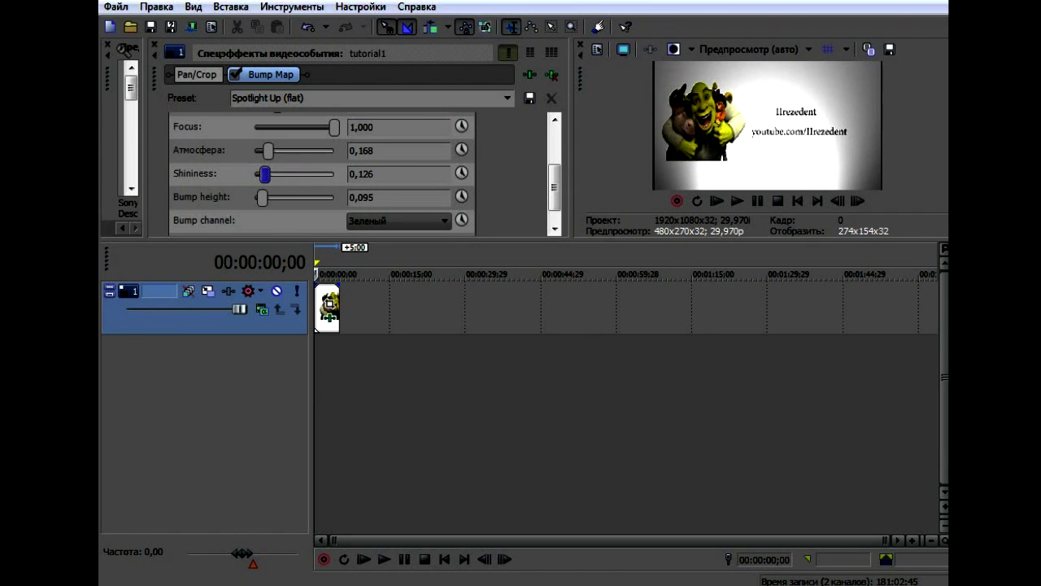
click(154, 46)
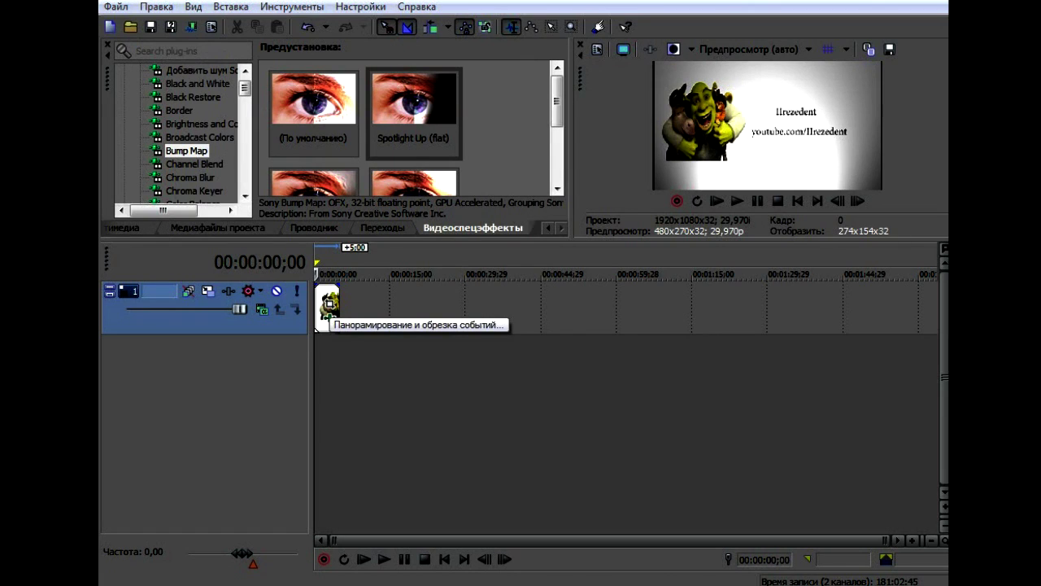
click(329, 306)
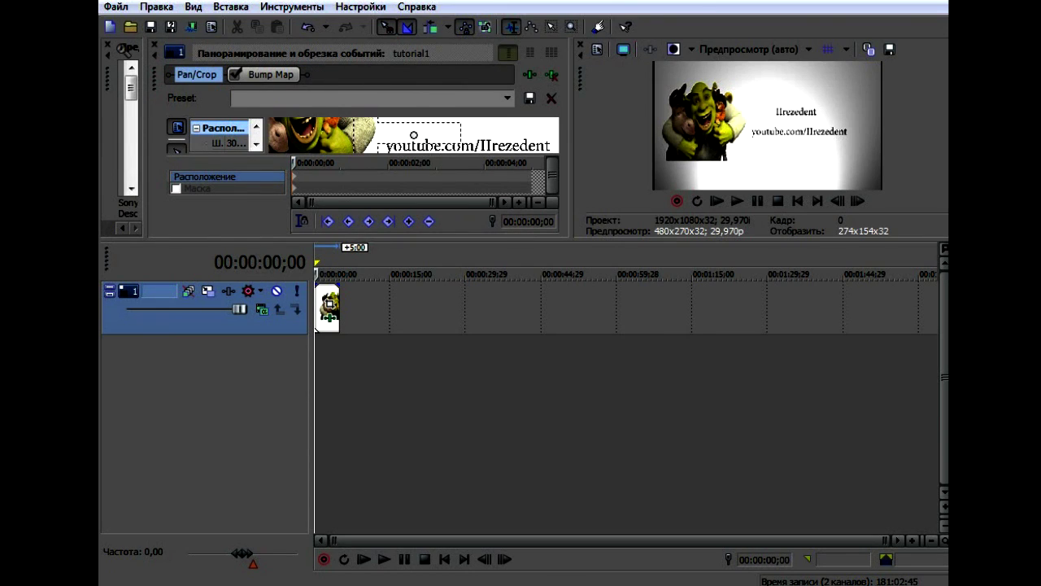
- Widen the Pan/Crop workspace, nudge the crop frame slightly right and up, and go to 00:00:00;07
drag(267, 135, 215, 135)
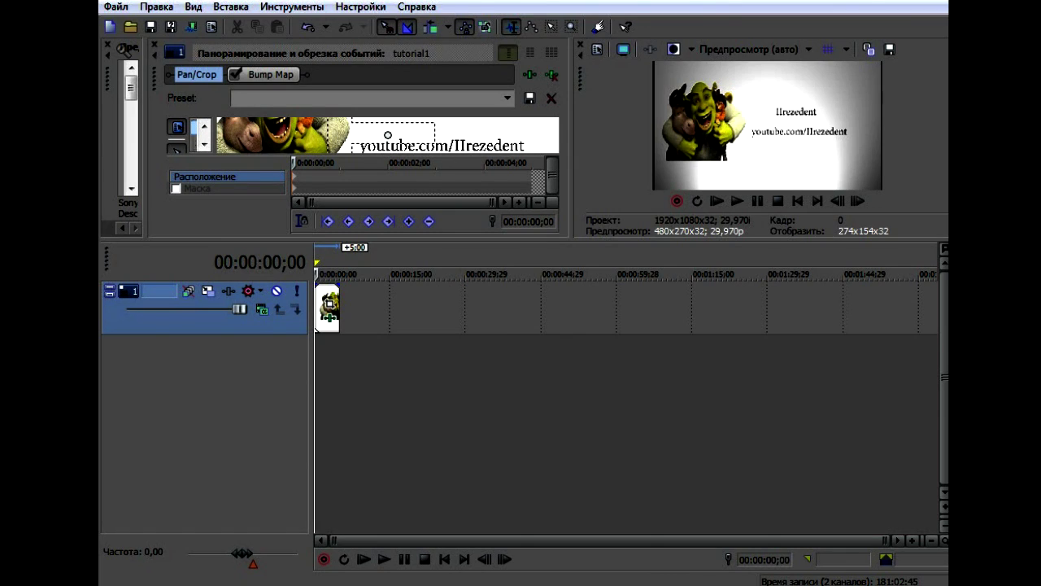
drag(388, 135, 392, 132)
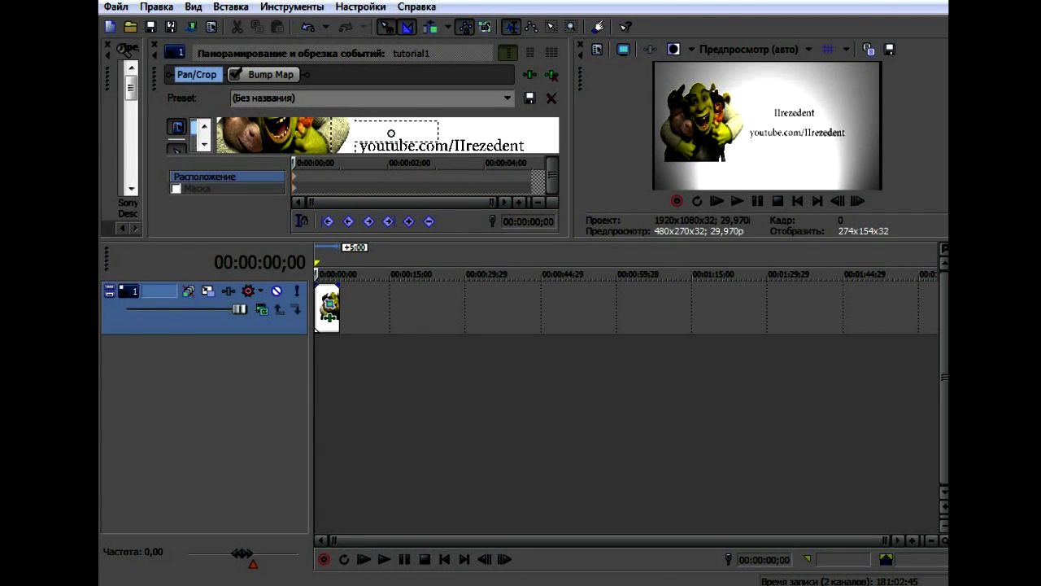
drag(573, 138, 694, 138)
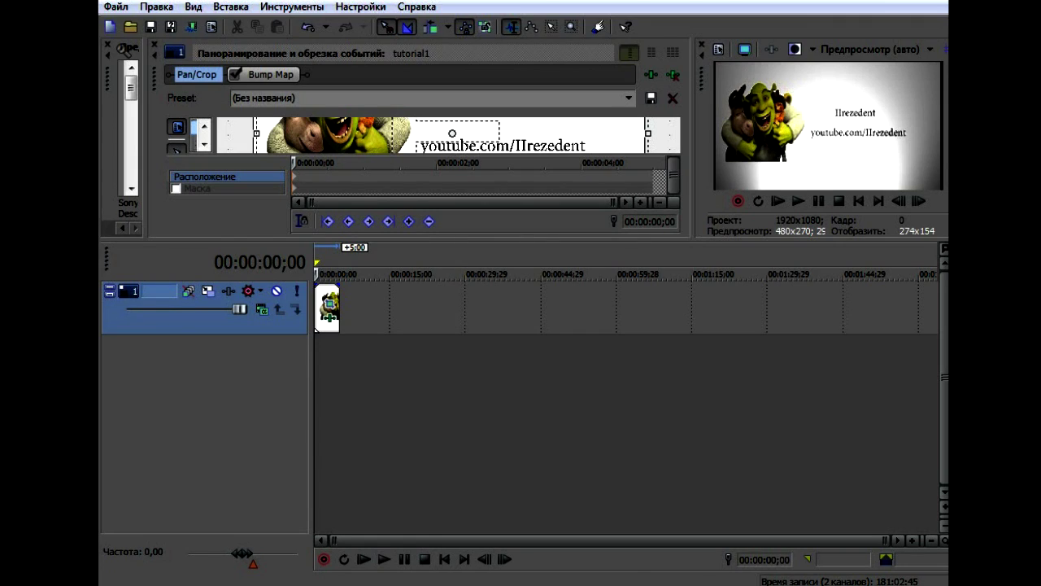
click(307, 179)
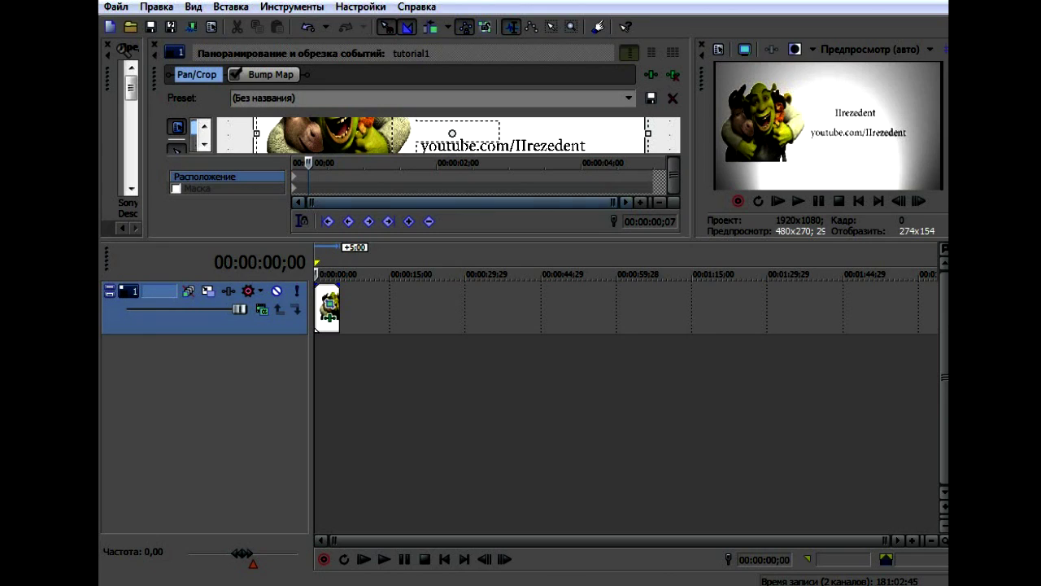
- Add tilted Pan/Crop keyframes at 00:00:00;07, 00:00:00;18 and 00:00:01;01
drag(496, 122, 498, 130)
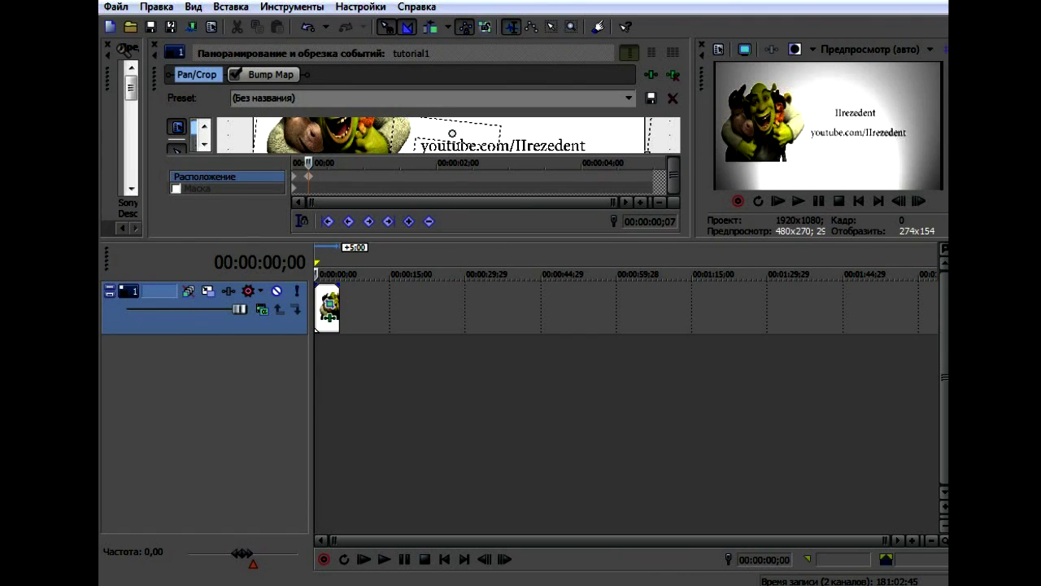
key(Right)
click(334, 165)
drag(456, 139, 453, 140)
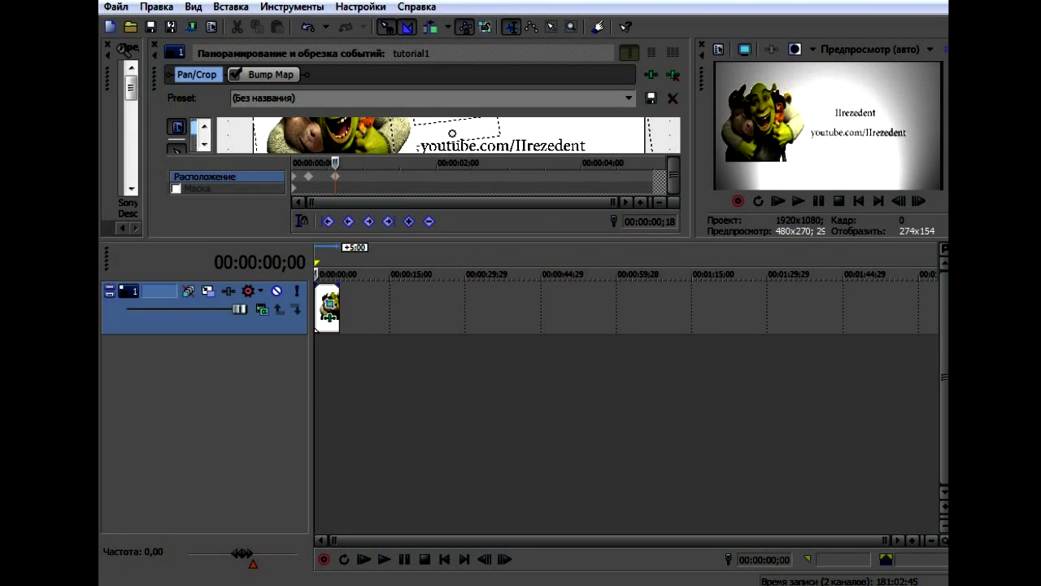
key(Right)
key(Right)
key(Right)
key(Right)
drag(488, 130, 491, 130)
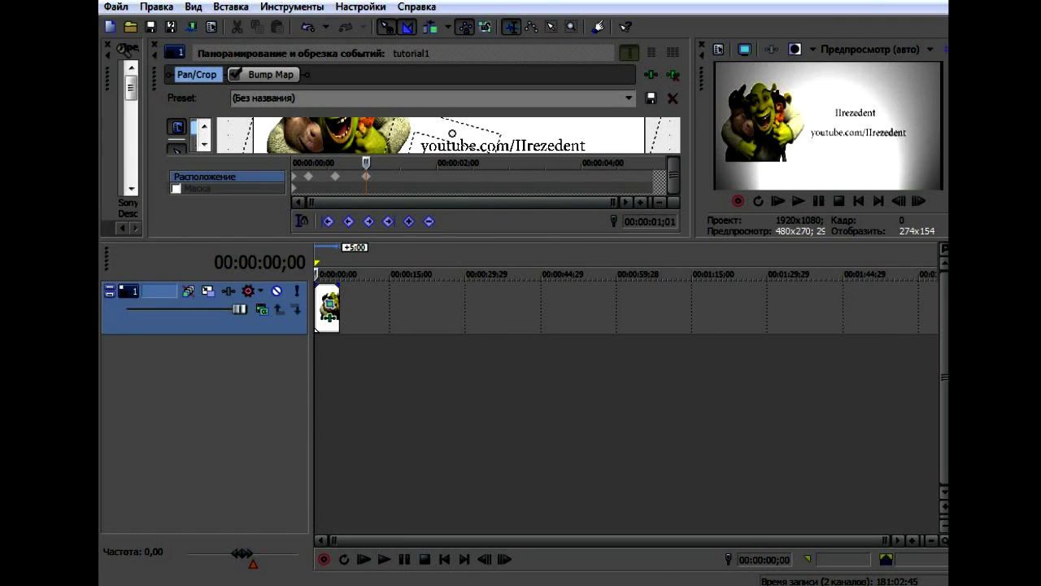
- Rotate the crop frame for keyframes at 00:00:01;19 and 00:00:02;04
click(410, 163)
drag(498, 135, 498, 120)
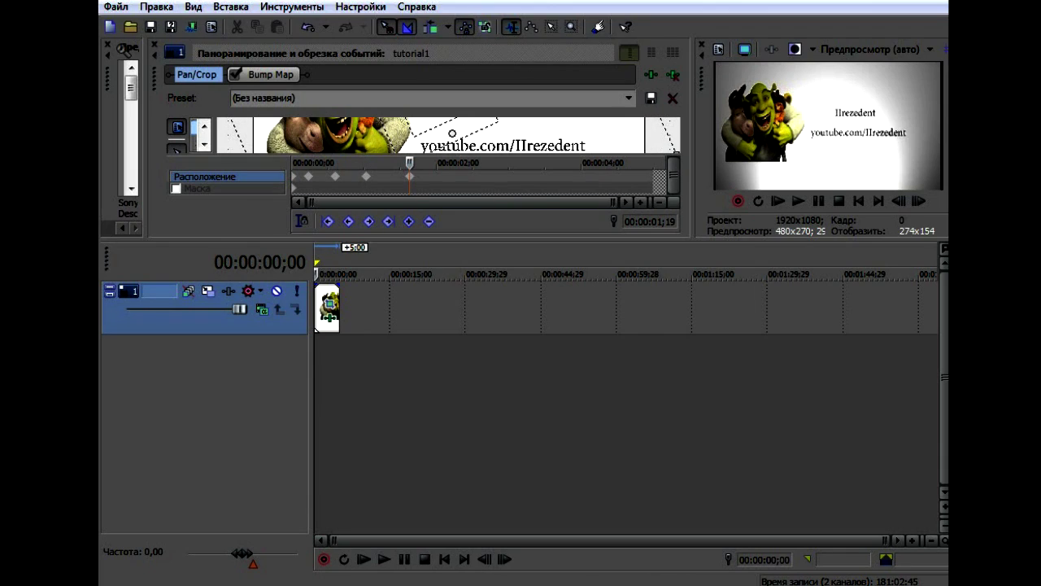
key(Right)
click(446, 163)
drag(498, 121, 501, 132)
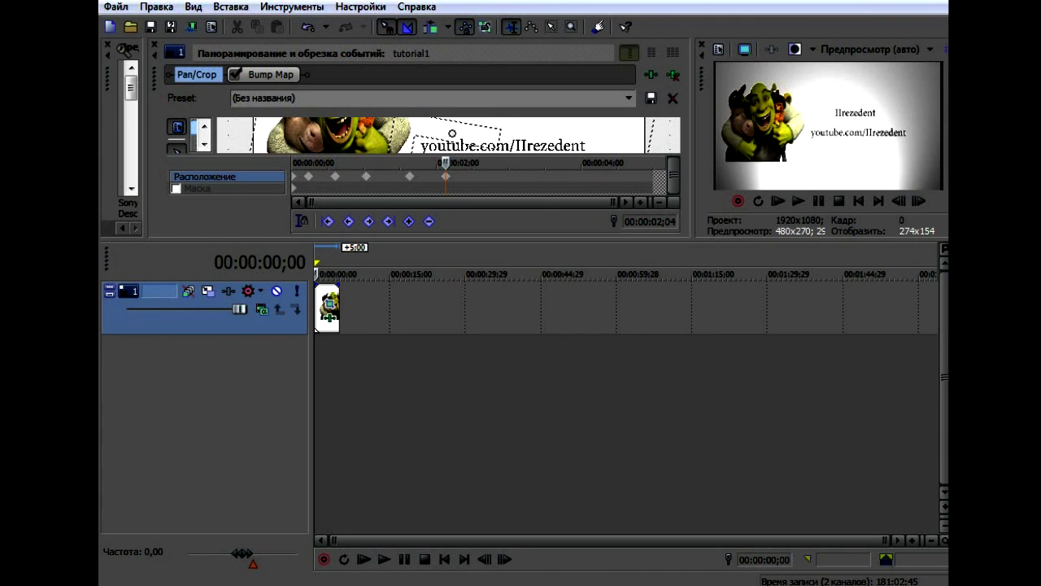
key(Right)
- Add a rotated keyframe at 00:00:02;21 and a straightened final keyframe at 00:00:03;25
click(486, 163)
mouse_move(501, 131)
mouse_down()
mouse_move(521, 122)
mouse_move(491, 120)
mouse_up()
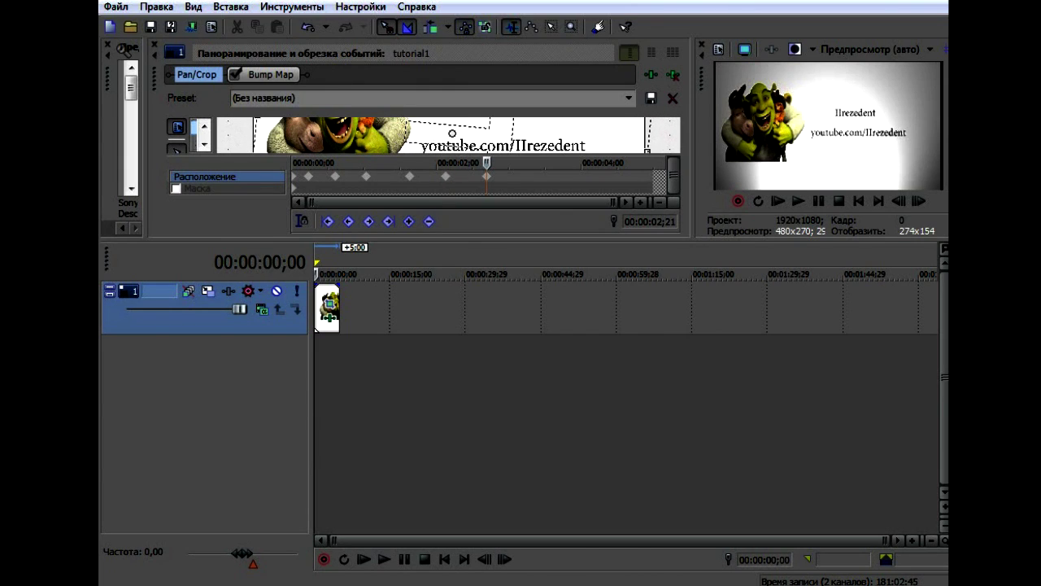
key(Right)
click(569, 183)
drag(490, 122, 499, 121)
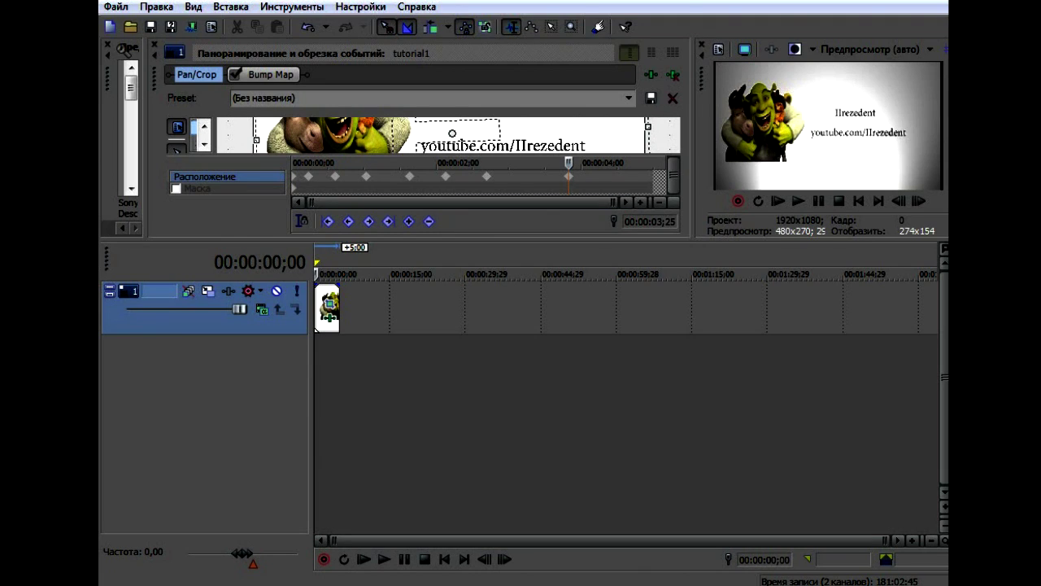
click(155, 44)
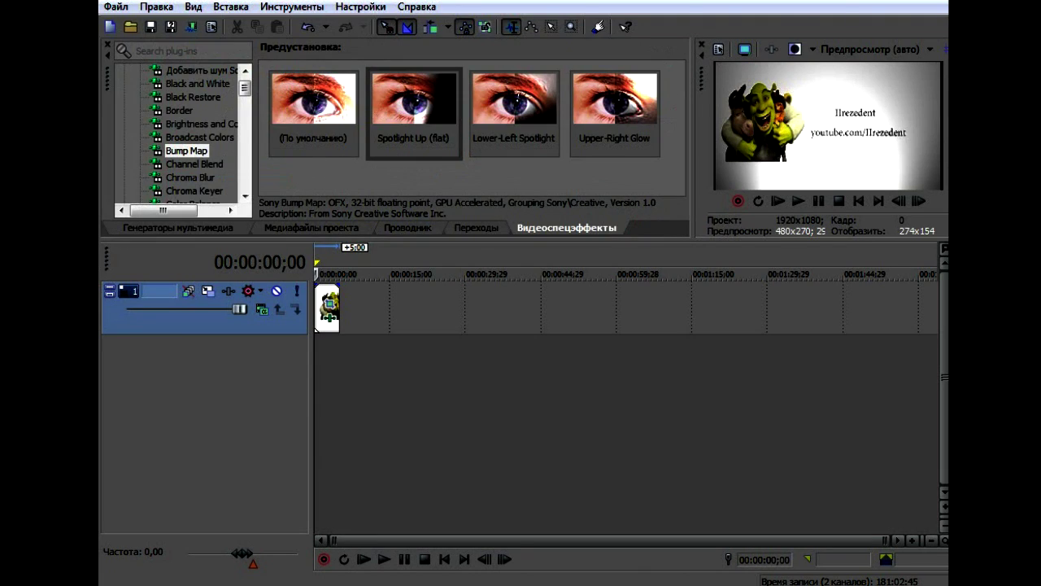
- Preview the animated card by playing the project, restarting playback, then stopping it
click(384, 559)
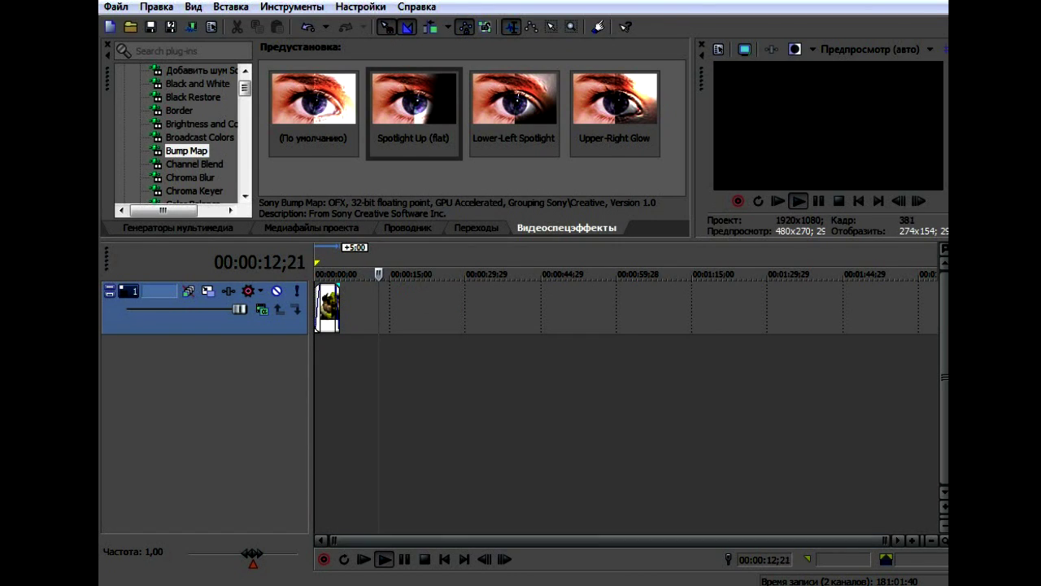
click(364, 559)
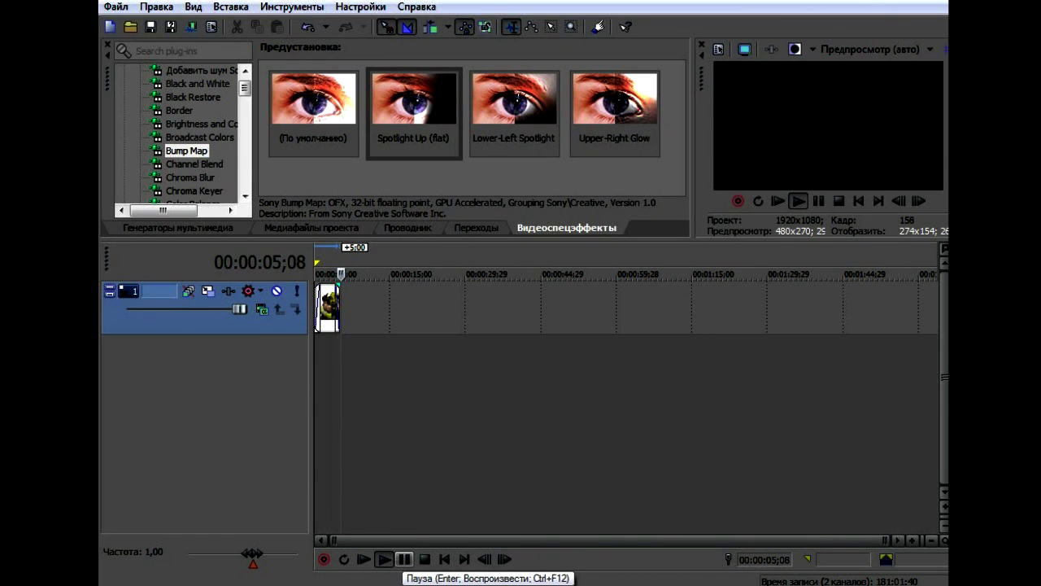
click(404, 559)
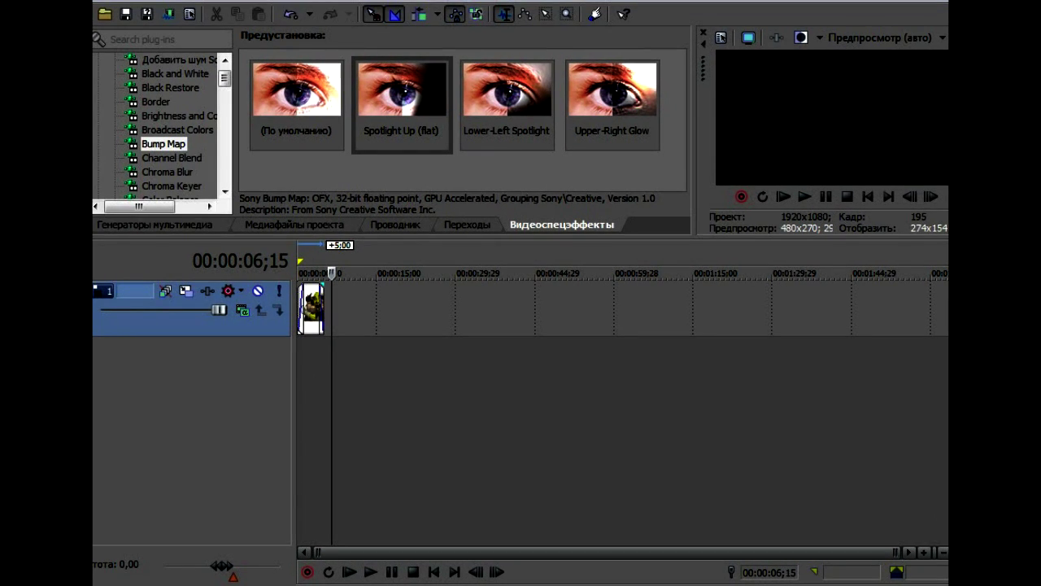
key(alt+f)
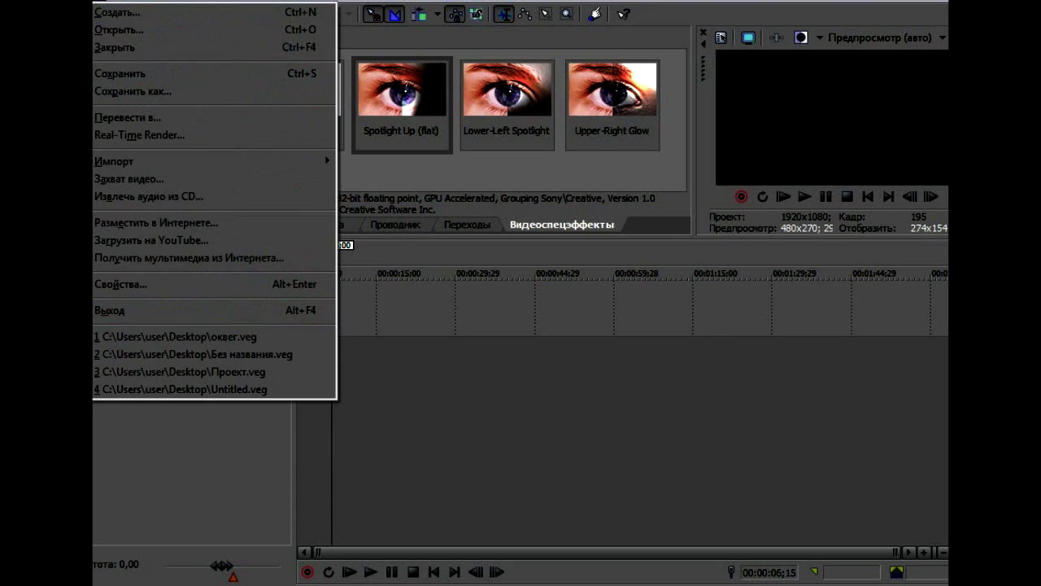
- Open the MP3 music file from the Desktop onto a new audio track
key(Return)
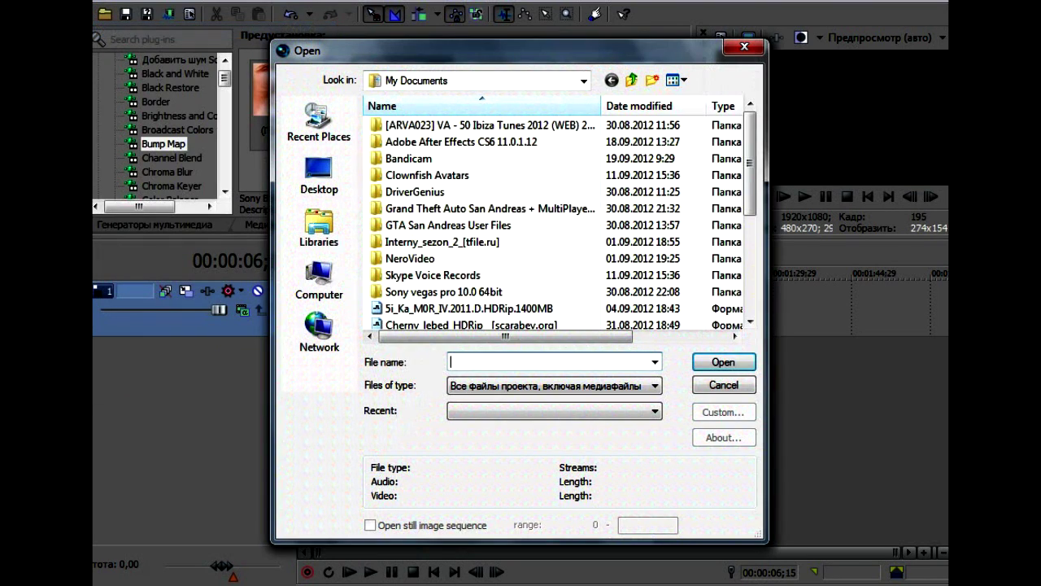
click(319, 172)
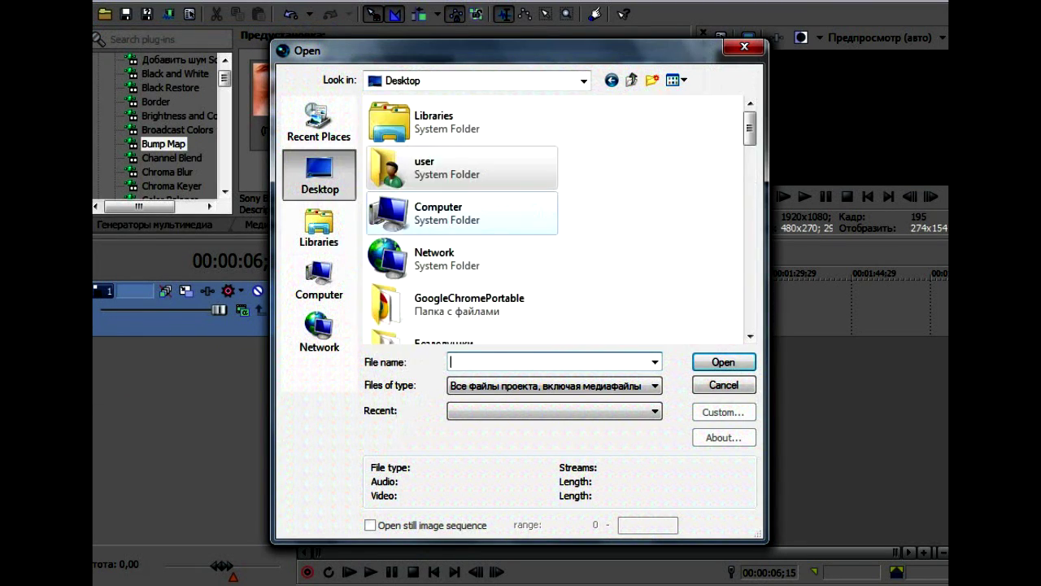
scroll(553, 220, down, 5)
scroll(553, 219, down, 5)
scroll(553, 220, down, 5)
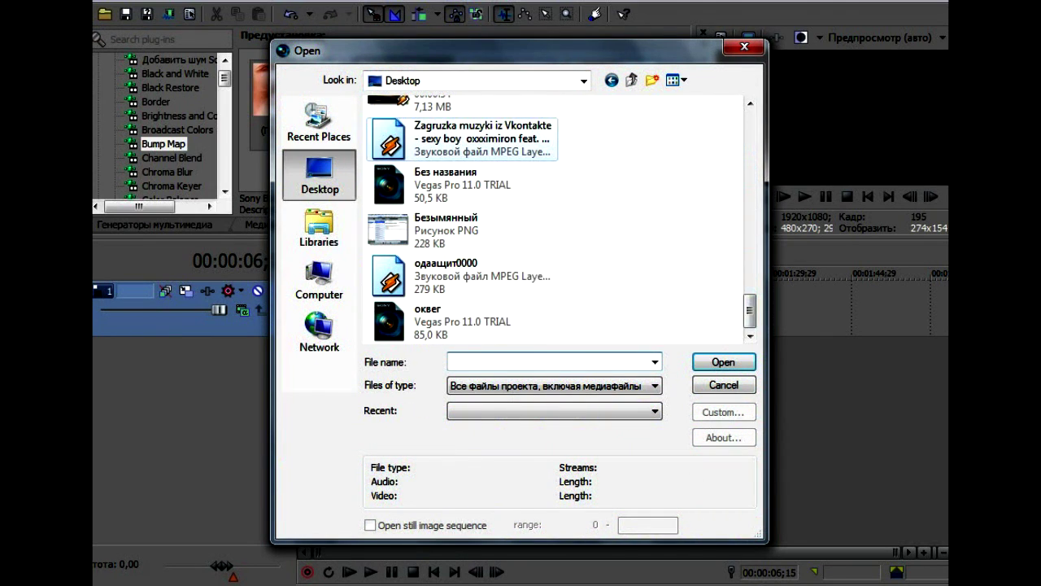
click(480, 139)
key(Return)
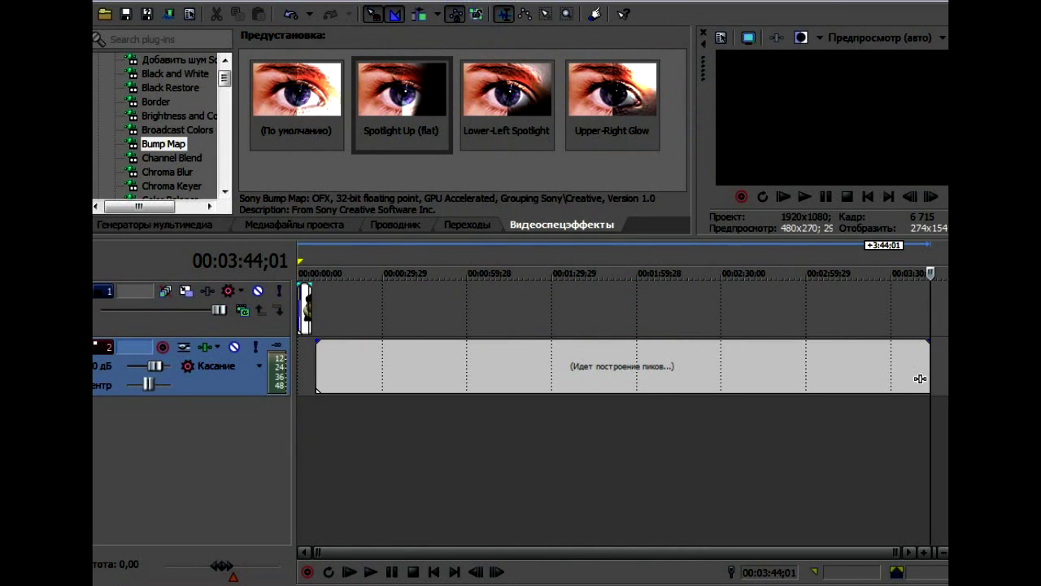
- Move the music clip to the project start, preview it, and trim it to the card clip's length
drag(921, 378, 902, 379)
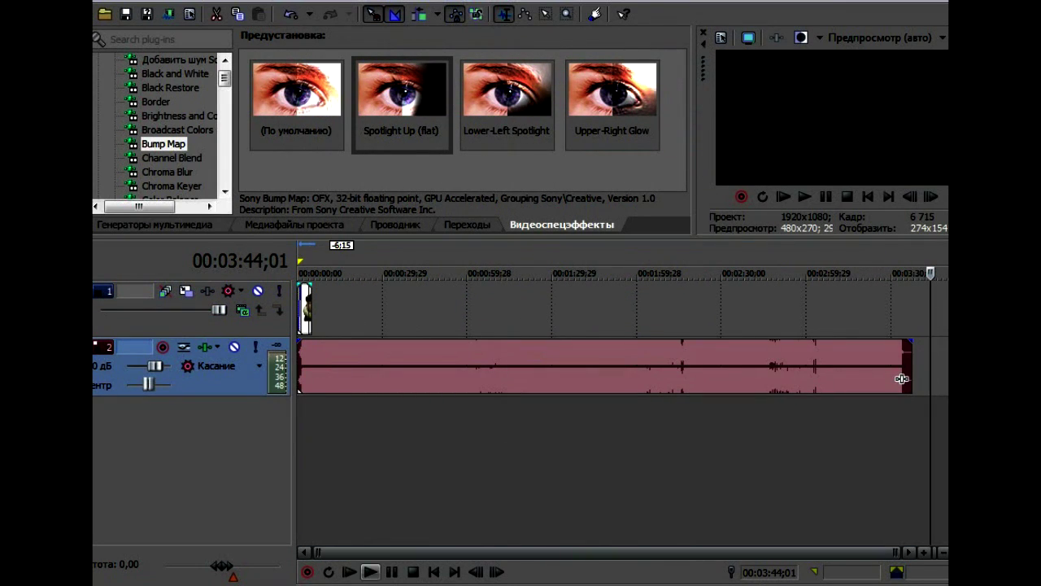
key(space)
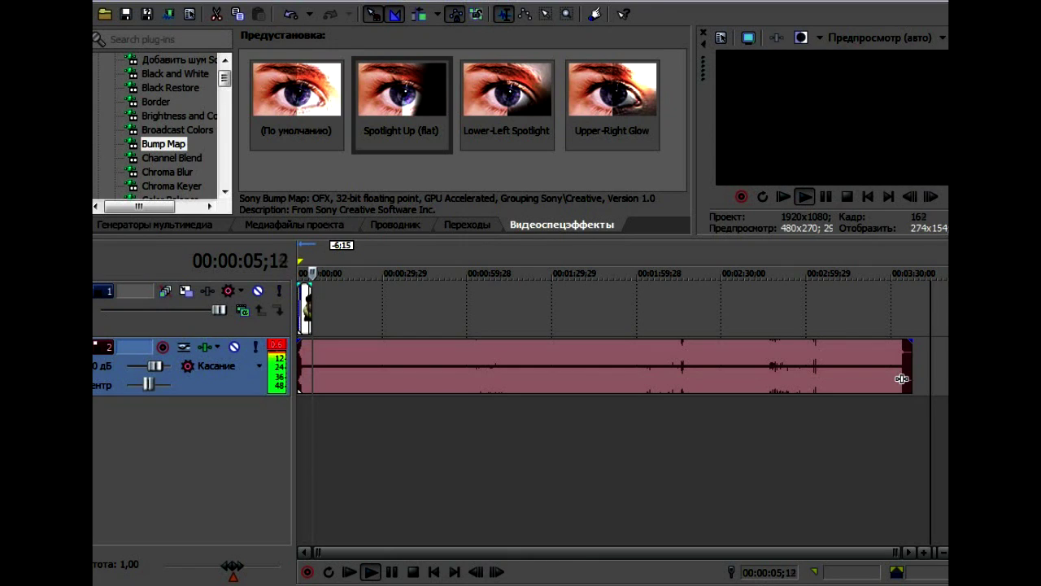
drag(902, 378, 316, 379)
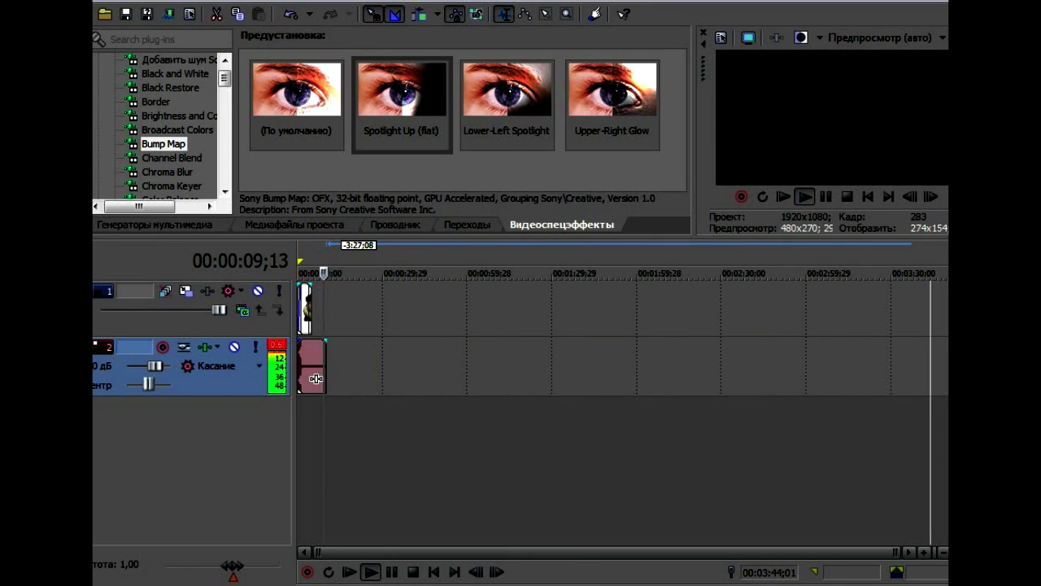
key(Up)
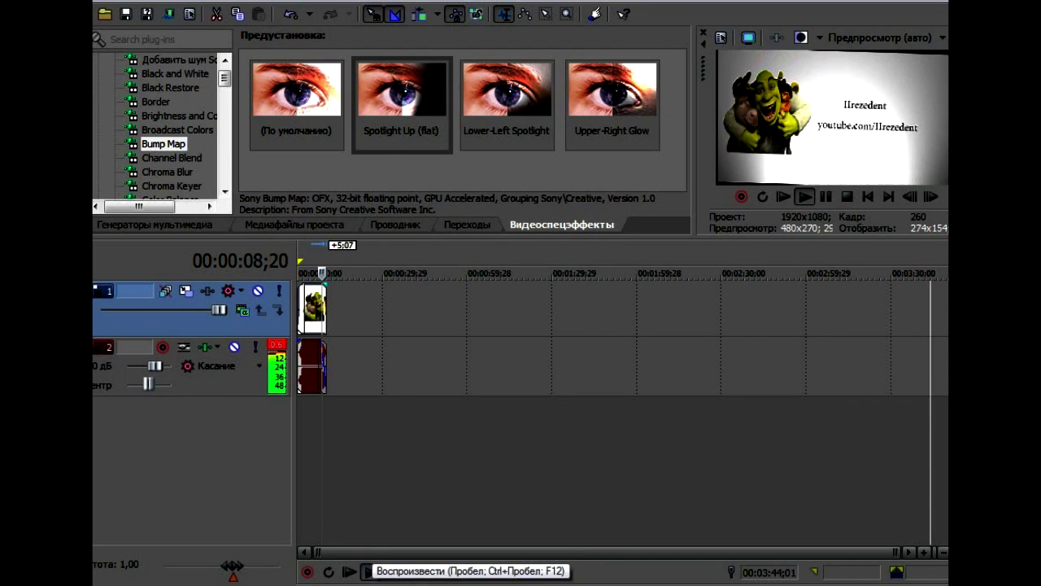
key(Return)
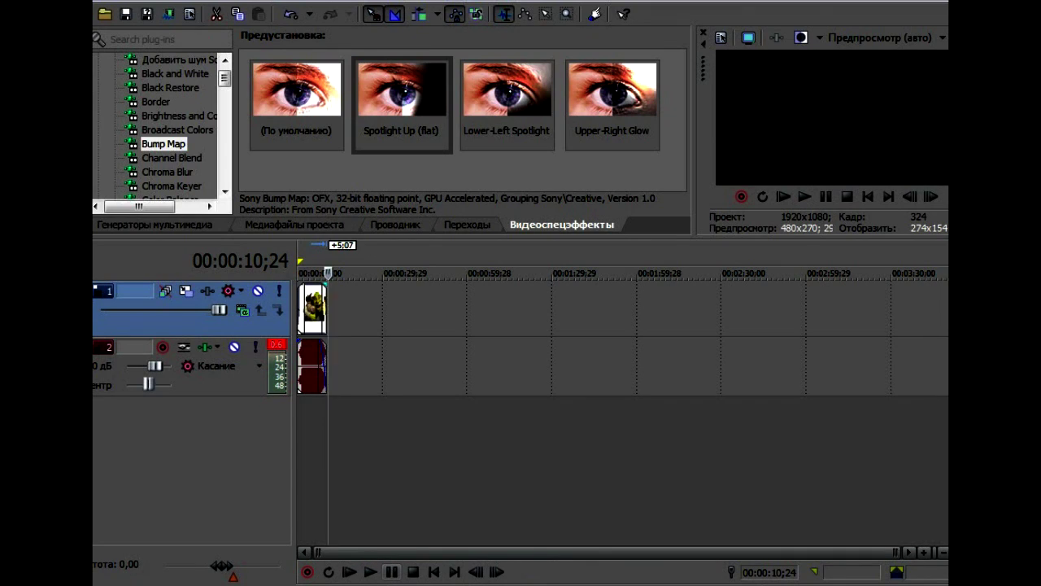